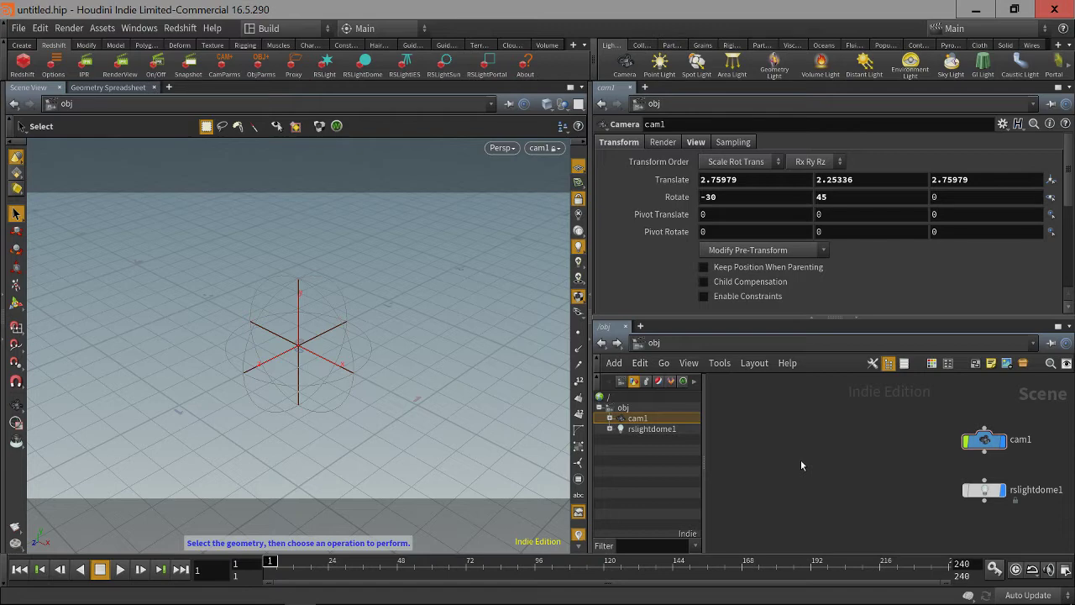
Create a sphere object at the origin and move the sphere_object1 node lower in the network.
{"action": "left_click", "coordinate": [22, 45]}
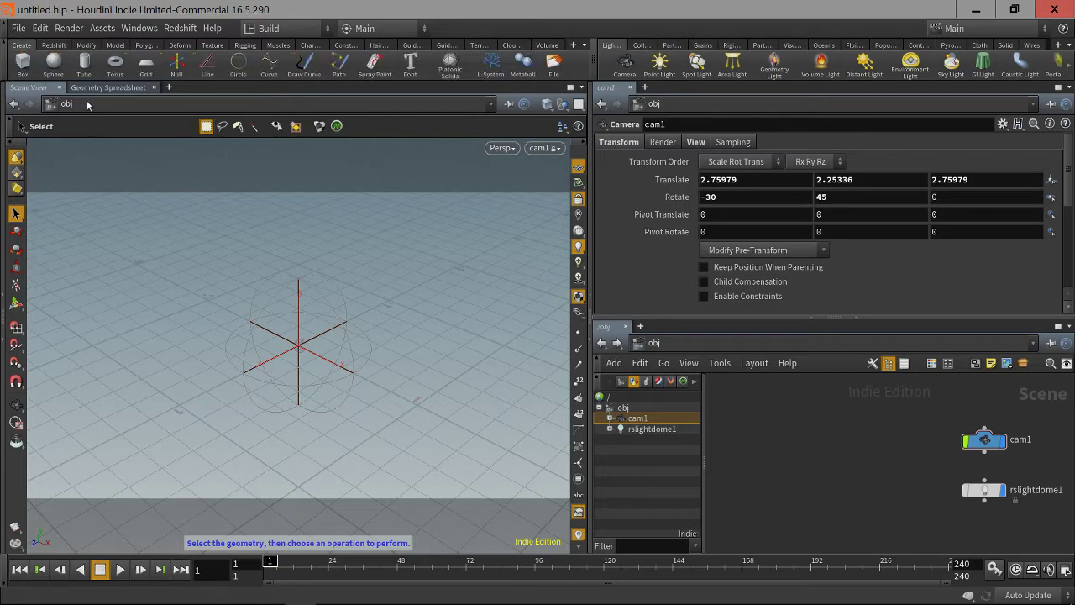
{"action": "left_click", "coordinate": [52, 62]}
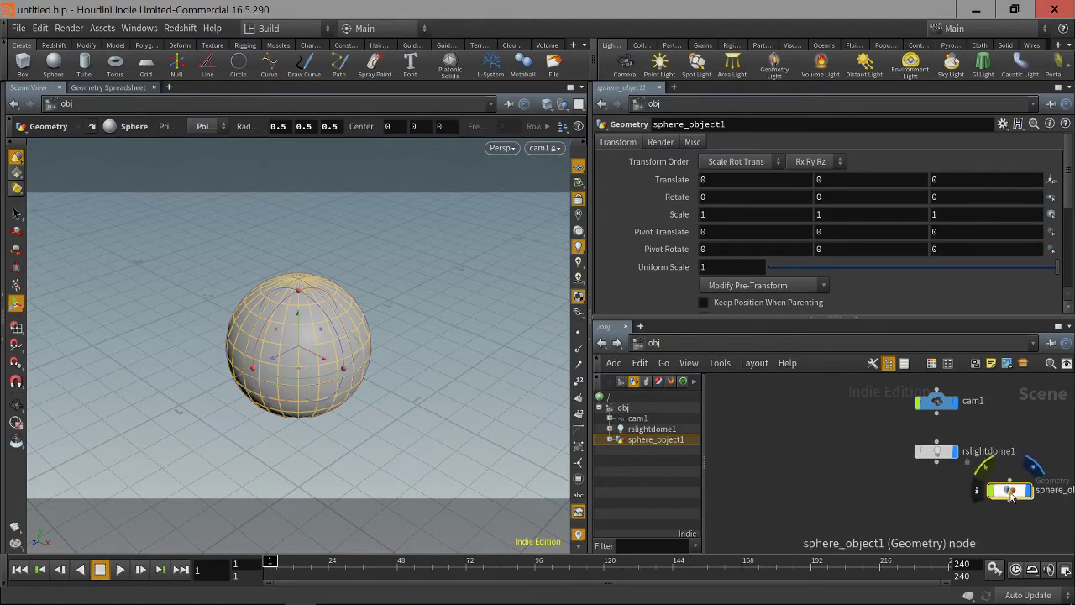
{"action": "left_click_drag", "start_coordinate": [1010, 496], "coordinate": [938, 510]}
{"action": "left_click", "coordinate": [808, 462]}
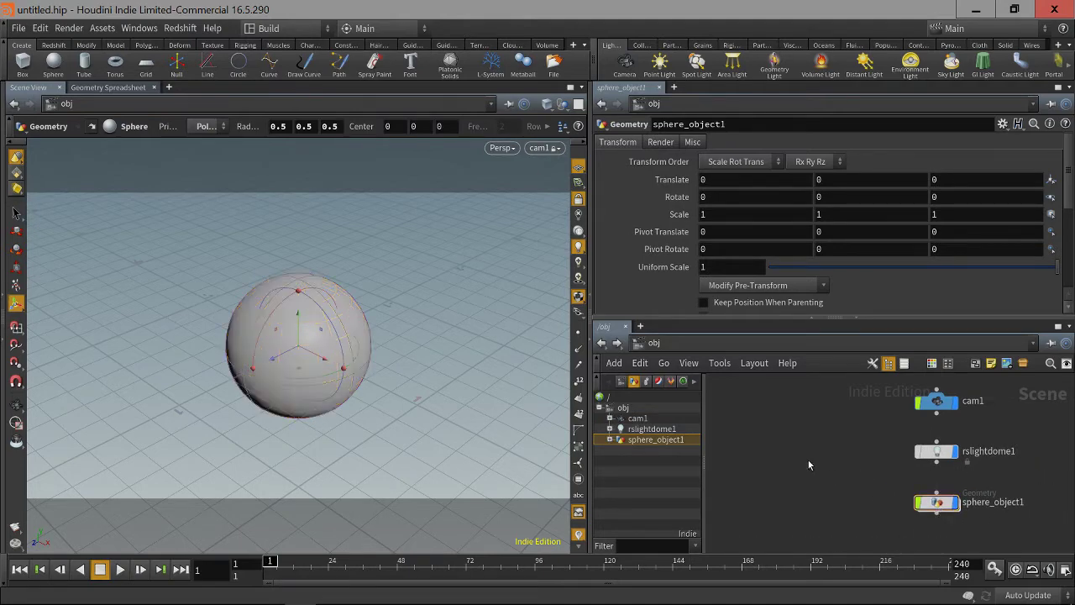
Search 'geo' in the node menu and pick a new object-level node to place.
{"action": "key", "text": "Tab"}
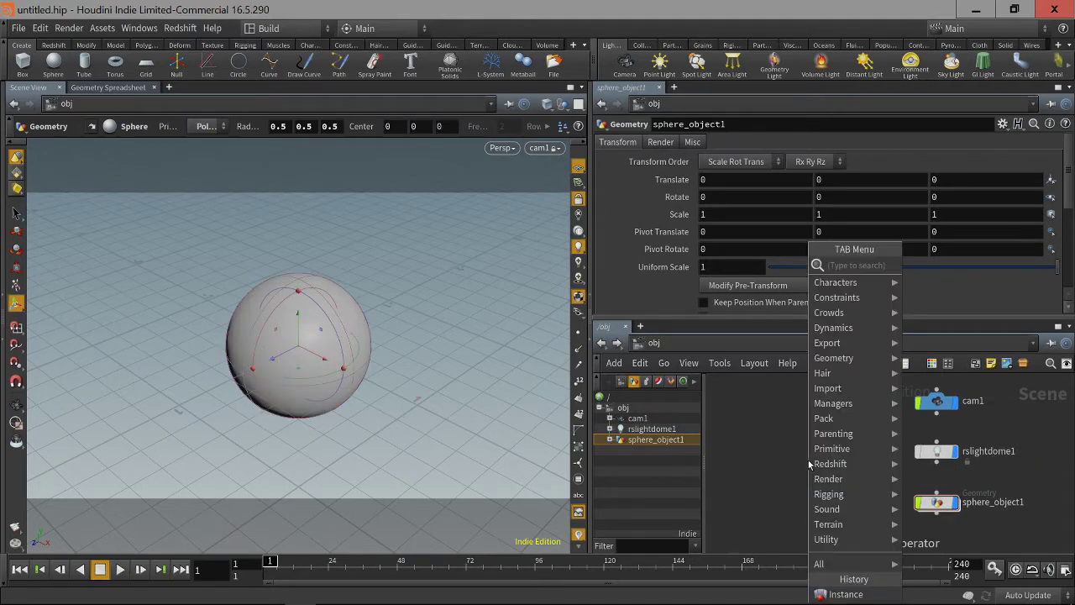
{"action": "type", "text": "geo"}
{"action": "key", "text": "Return"}
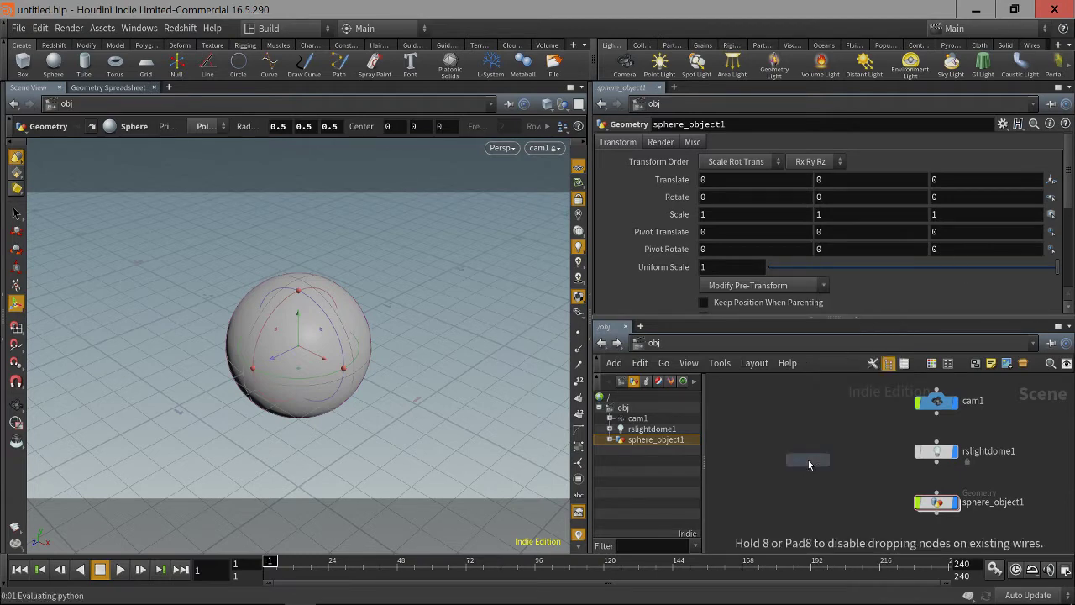
Place instance1, inspect its add node's info showing one point at the origin, then return to /obj.
{"action": "left_click", "coordinate": [809, 459]}
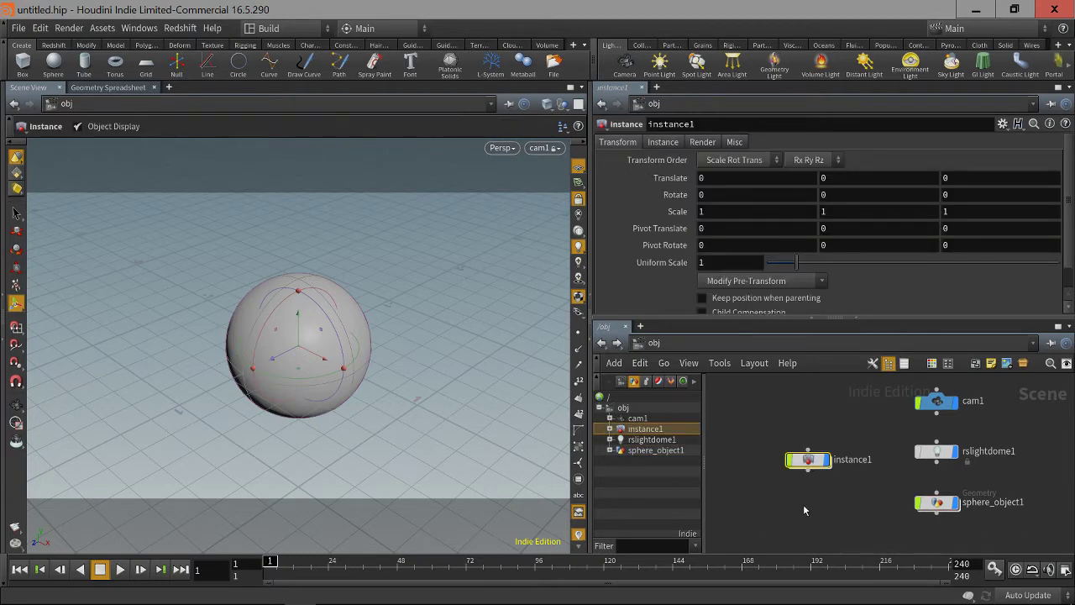
{"action": "key", "text": "i"}
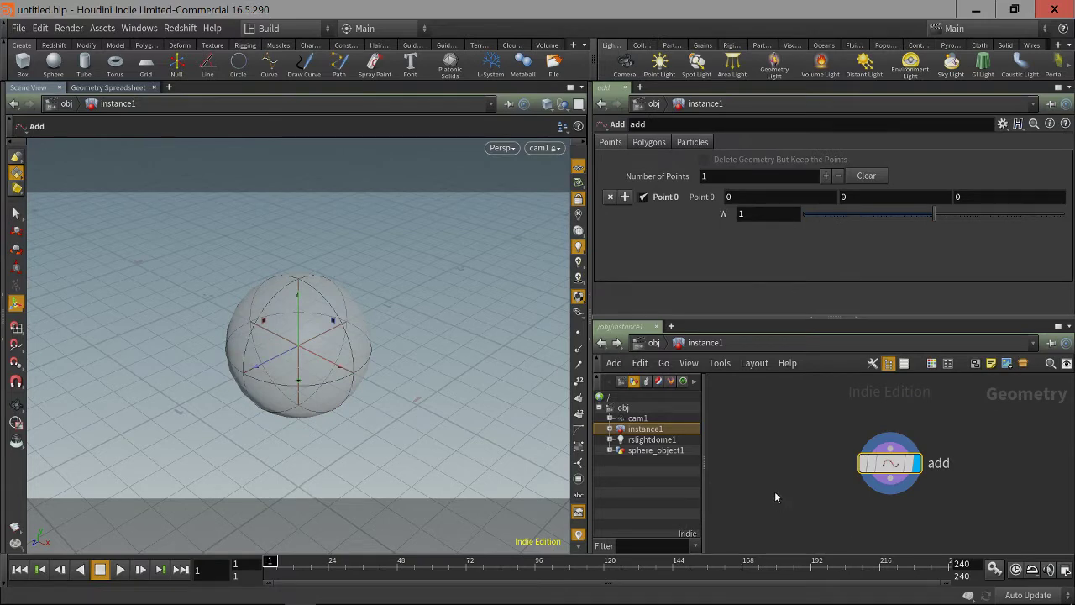
{"action": "left_click_drag", "start_coordinate": [824, 433], "coordinate": [955, 530]}
{"action": "left_click", "coordinate": [842, 465]}
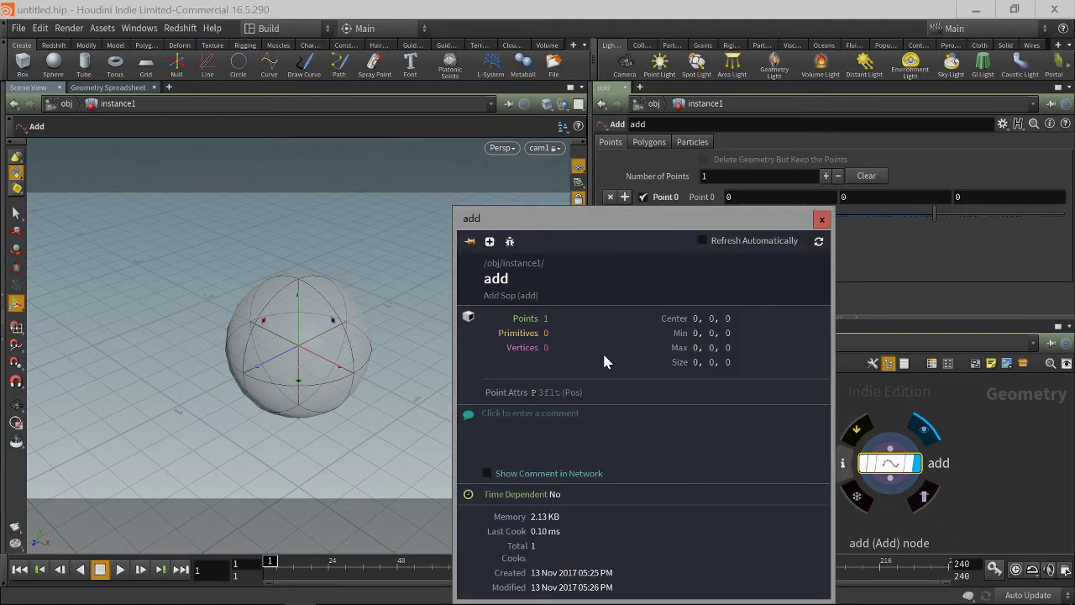
{"action": "left_click", "coordinate": [821, 220]}
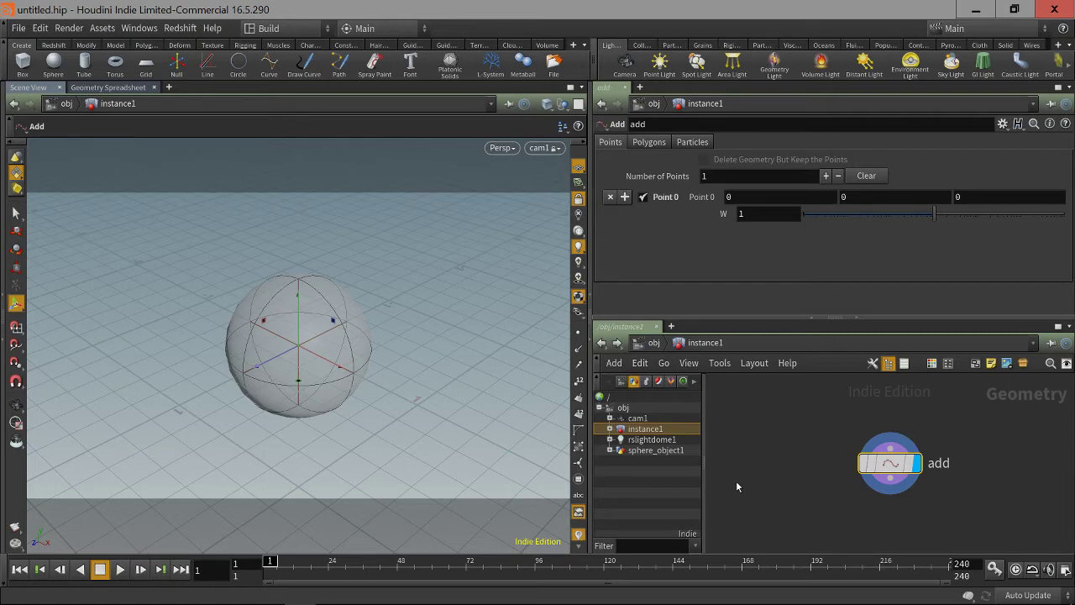
{"action": "key", "text": "u"}
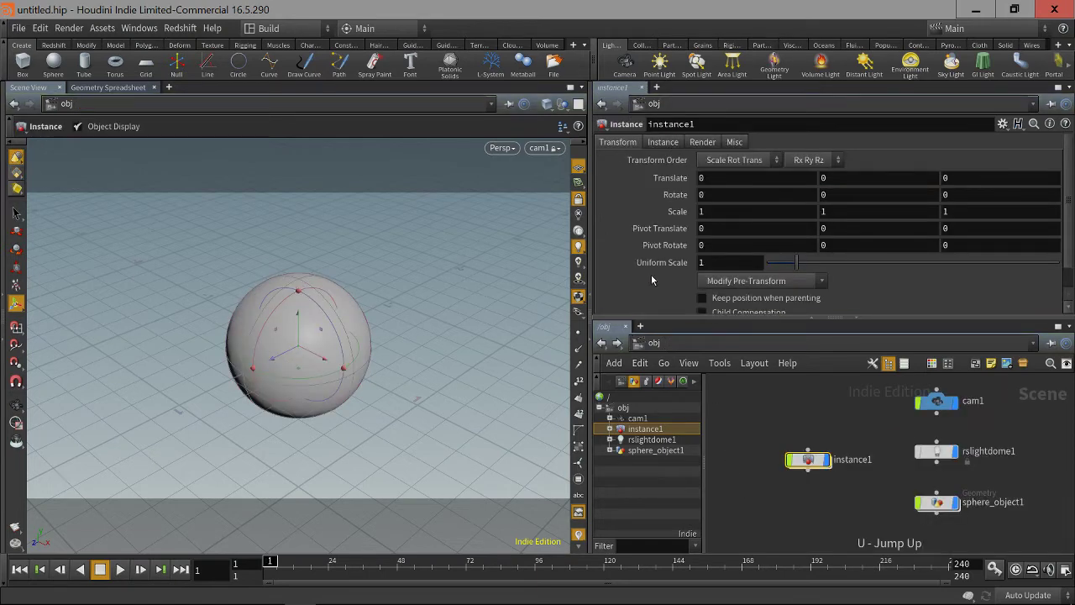
Set instance1's Instance Object to /obj/sphere_object1 with Fast point instancing, then dive back inside.
{"action": "left_click", "coordinate": [663, 142]}
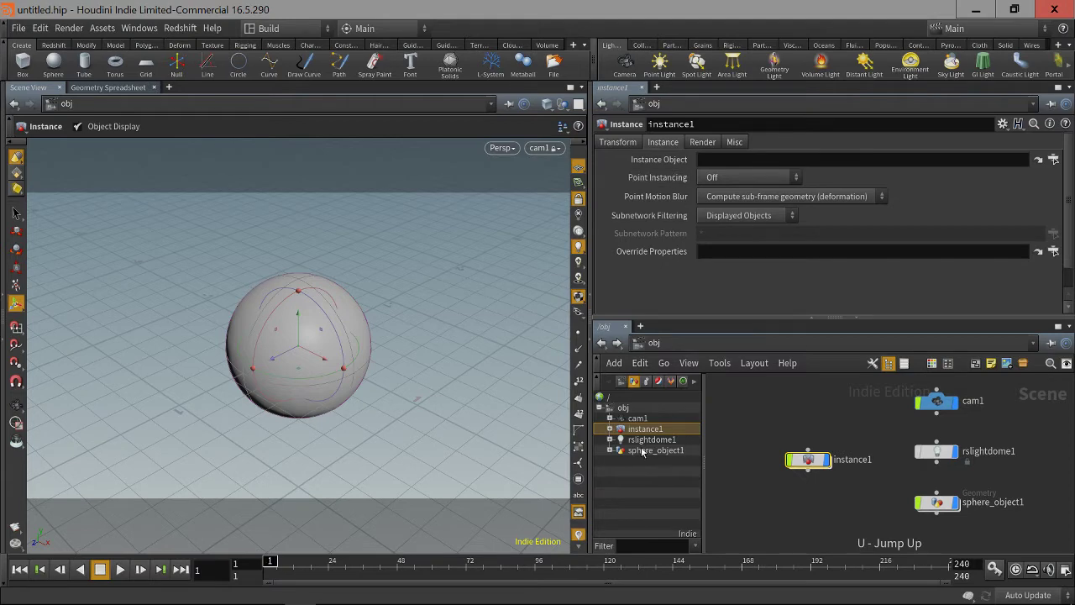
{"action": "left_click_drag", "start_coordinate": [642, 454], "coordinate": [725, 163]}
{"action": "left_click", "coordinate": [742, 176]}
{"action": "left_click", "coordinate": [736, 224]}
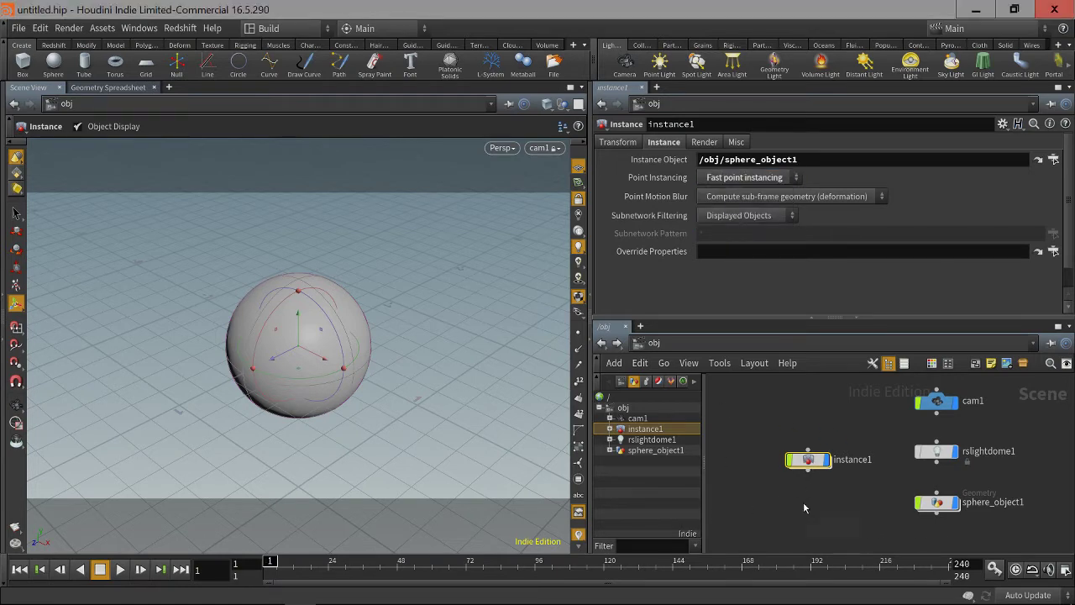
{"action": "key", "text": "i"}
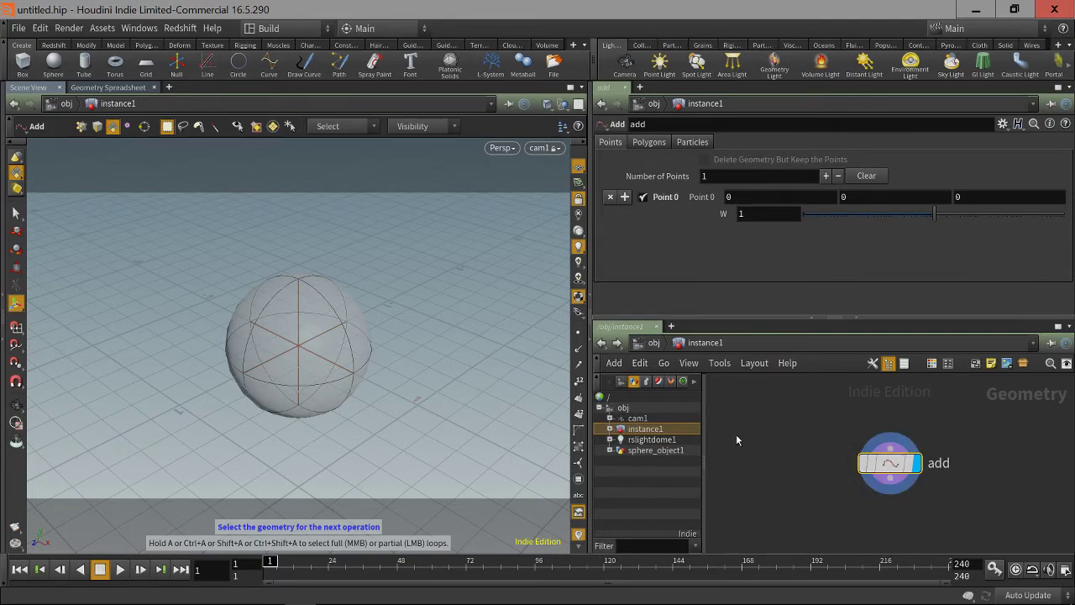
Add a grid1 node inside instance1, delete the add node, and move grid1 lower right.
{"action": "key", "text": "Tab"}
{"action": "type", "text": "group"}
{"action": "key", "text": "Return"}
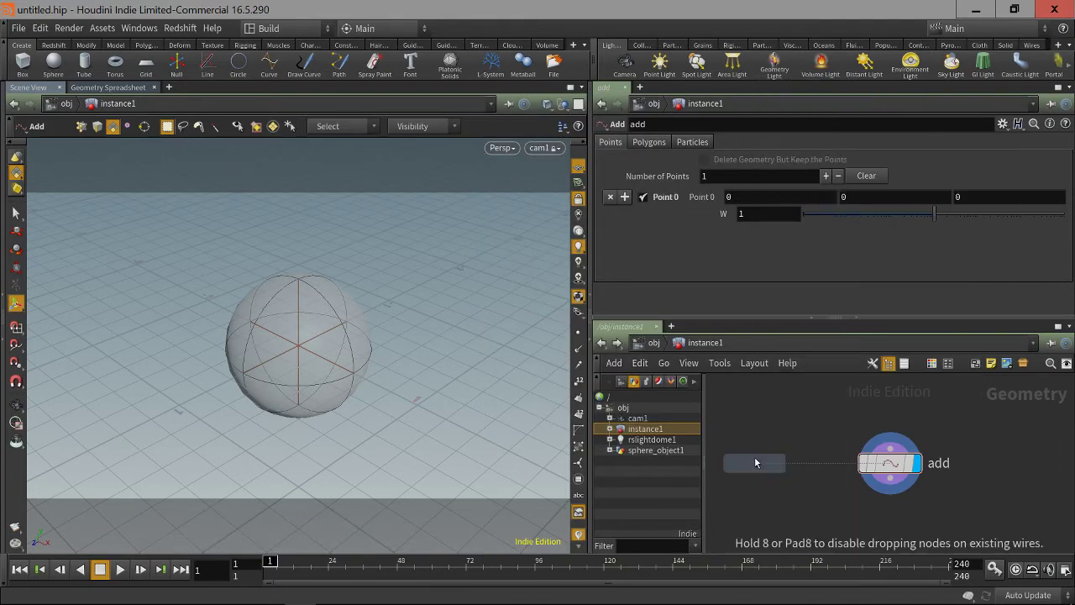
{"action": "left_click", "coordinate": [766, 439]}
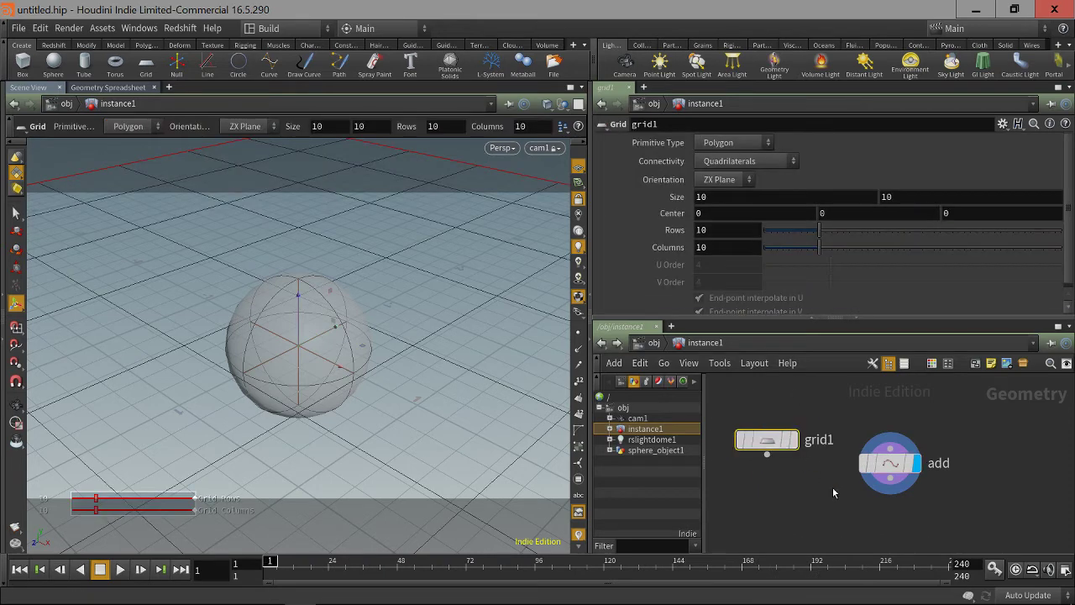
{"action": "left_click", "coordinate": [878, 443]}
{"action": "key", "text": "Delete"}
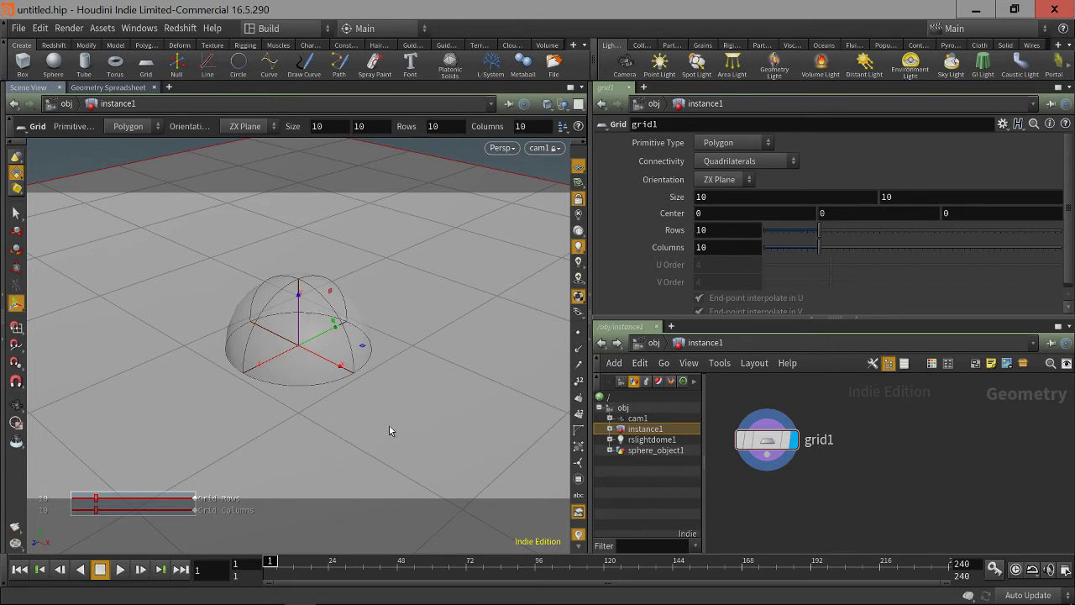
{"action": "left_click_drag", "start_coordinate": [793, 449], "coordinate": [874, 480]}
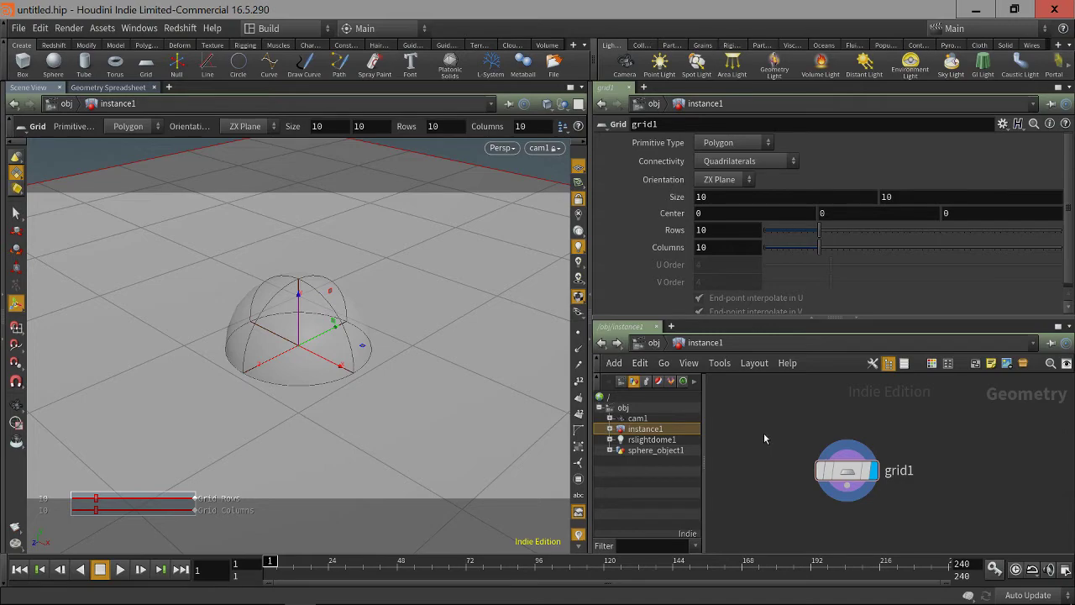
{"action": "key", "text": "u"}
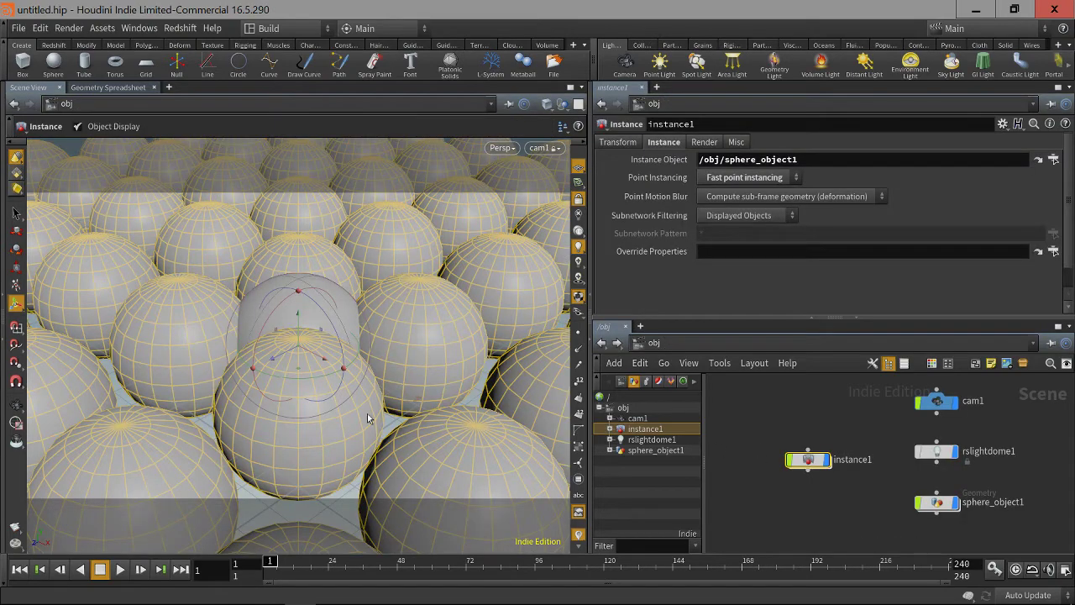
{"action": "key", "text": "Escape"}
{"action": "left_click_drag", "start_coordinate": [370, 418], "coordinate": [367, 413]}
{"action": "scroll", "coordinate": [370, 412], "scroll_direction": "down", "scroll_amount": 10}
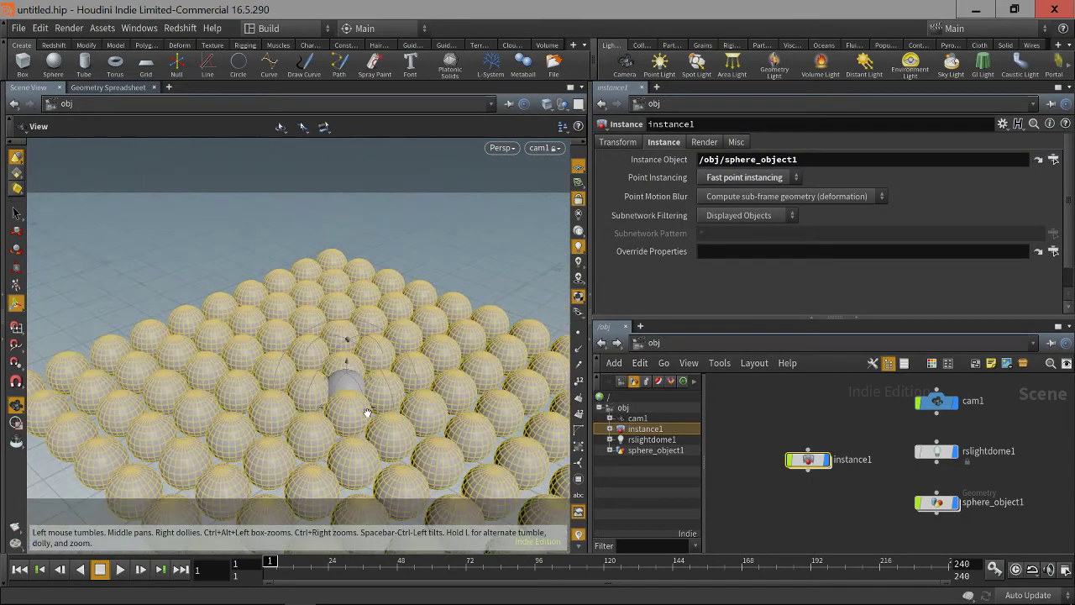
{"action": "mouse_move", "coordinate": [346, 389]}
{"action": "left_mouse_down"}
{"action": "mouse_move", "coordinate": [415, 319]}
{"action": "mouse_move", "coordinate": [420, 288]}
{"action": "mouse_move", "coordinate": [367, 392]}
{"action": "mouse_move", "coordinate": [369, 382]}
{"action": "mouse_move", "coordinate": [356, 393]}
{"action": "left_mouse_up"}
{"action": "key", "text": "r"}
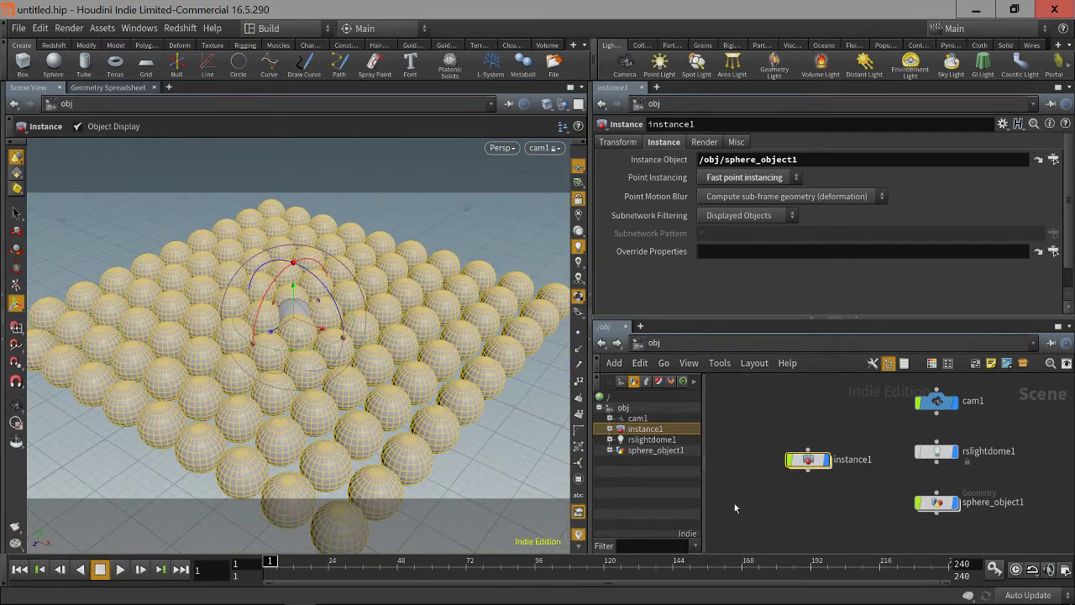
{"action": "mouse_move", "coordinate": [813, 459]}
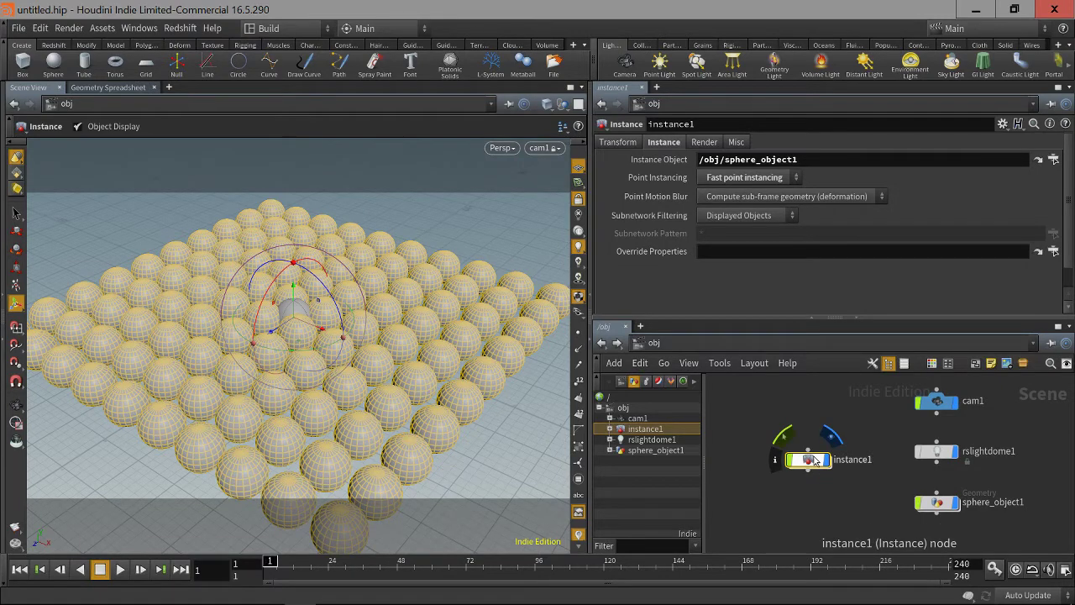
{"action": "scroll", "coordinate": [814, 460], "scroll_direction": "up", "scroll_amount": 2}
{"action": "scroll", "coordinate": [815, 461], "scroll_direction": "up", "scroll_amount": 1}
Enter instance1 and orbit the viewport around grid1's copied spheres.
{"action": "double_click", "coordinate": [817, 469]}
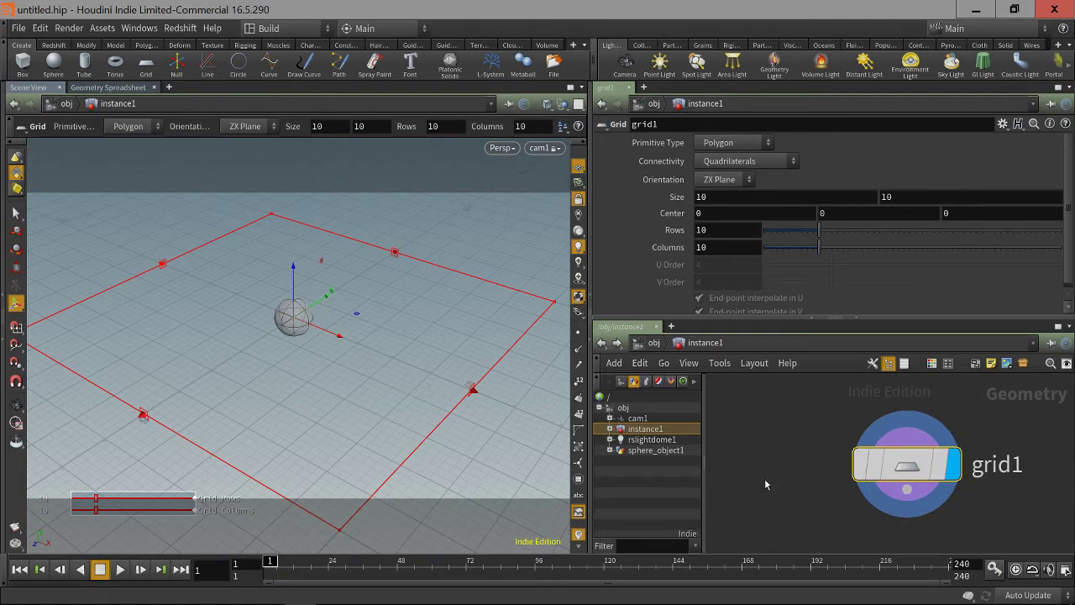
{"action": "key", "text": "Escape"}
{"action": "left_click_drag", "start_coordinate": [453, 453], "coordinate": [379, 362]}
{"action": "key", "text": "Return"}
{"action": "key", "text": "Escape"}
{"action": "key", "text": "Return"}
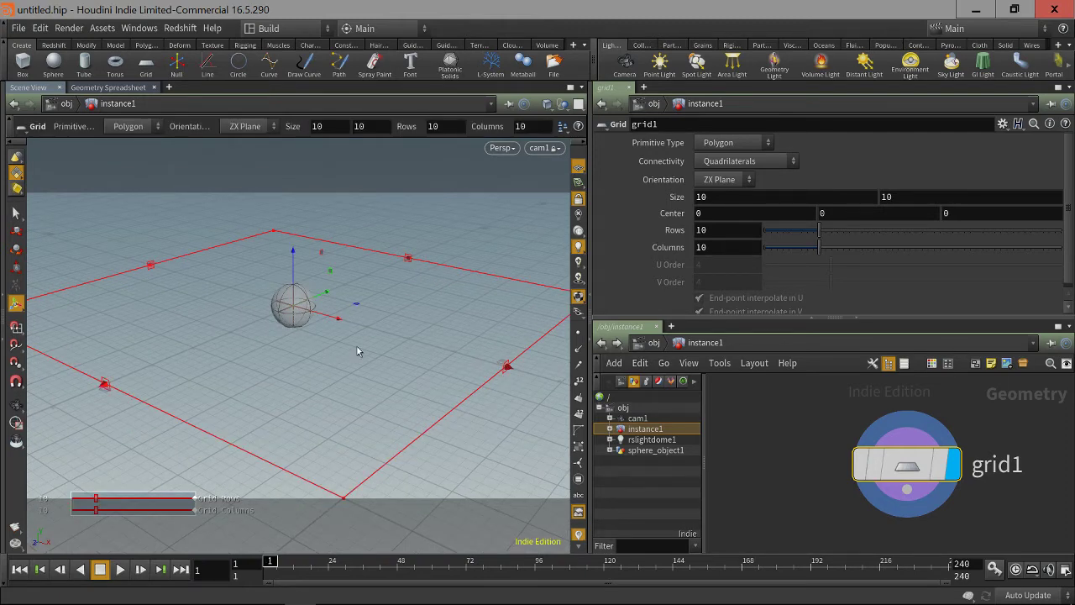
Select cam1 then instance1 in the tree view, and reselect the instance1 node.
{"action": "left_click", "coordinate": [640, 418]}
{"action": "left_click", "coordinate": [645, 430]}
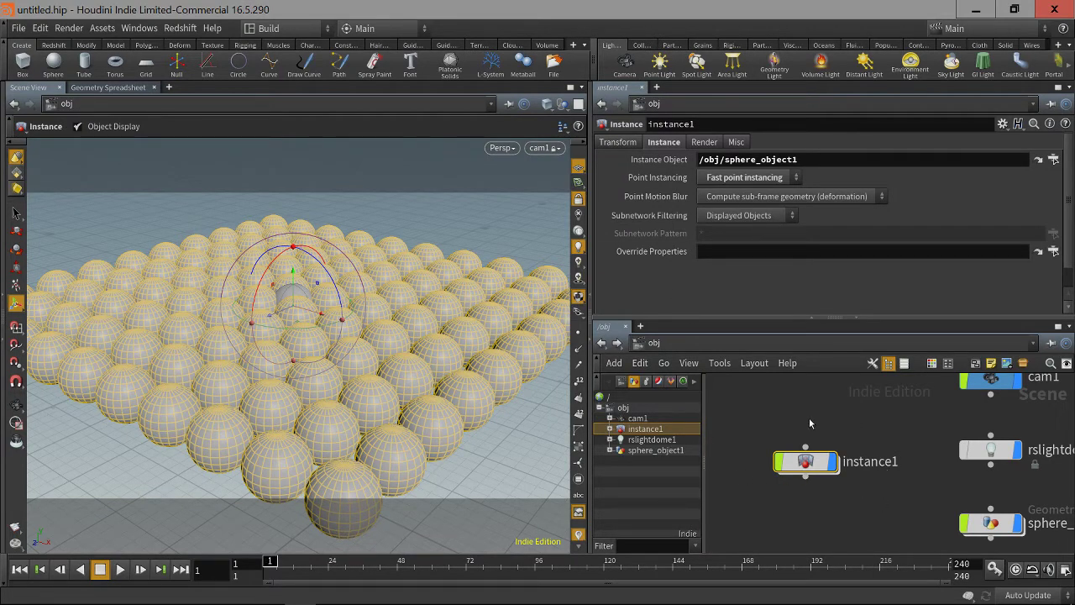
{"action": "left_click_drag", "start_coordinate": [809, 417], "coordinate": [743, 411]}
{"action": "left_click_drag", "start_coordinate": [848, 441], "coordinate": [819, 473]}
Inside instance1, review grid1's Node Info (100 points, 81 polygons) and close it.
{"action": "key", "text": "i"}
{"action": "mouse_move", "coordinate": [910, 468]}
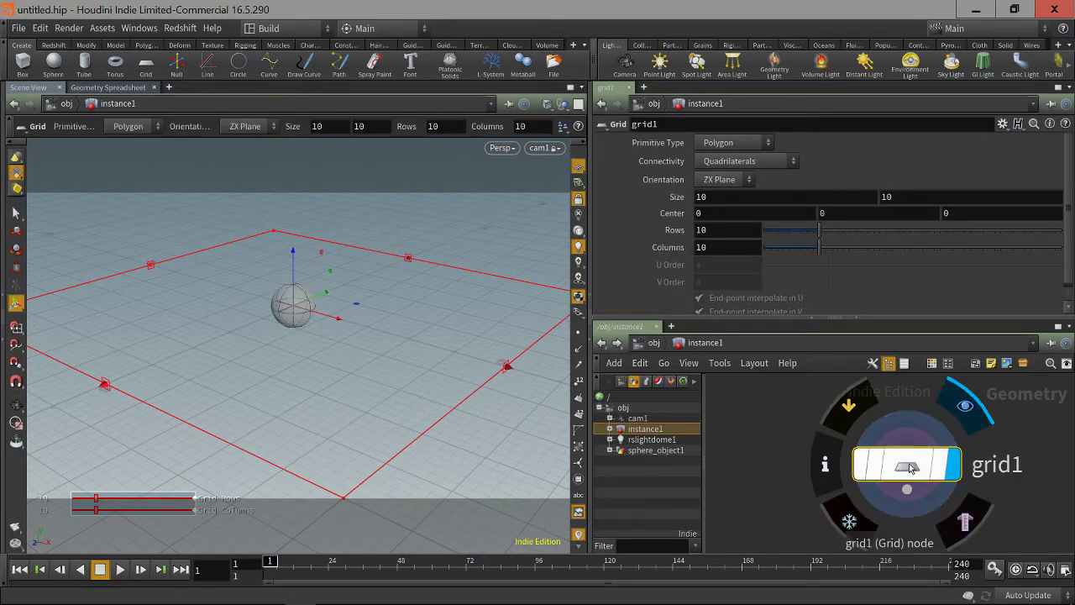
{"action": "left_click", "coordinate": [840, 460]}
{"action": "left_click_drag", "start_coordinate": [640, 216], "coordinate": [839, 186]}
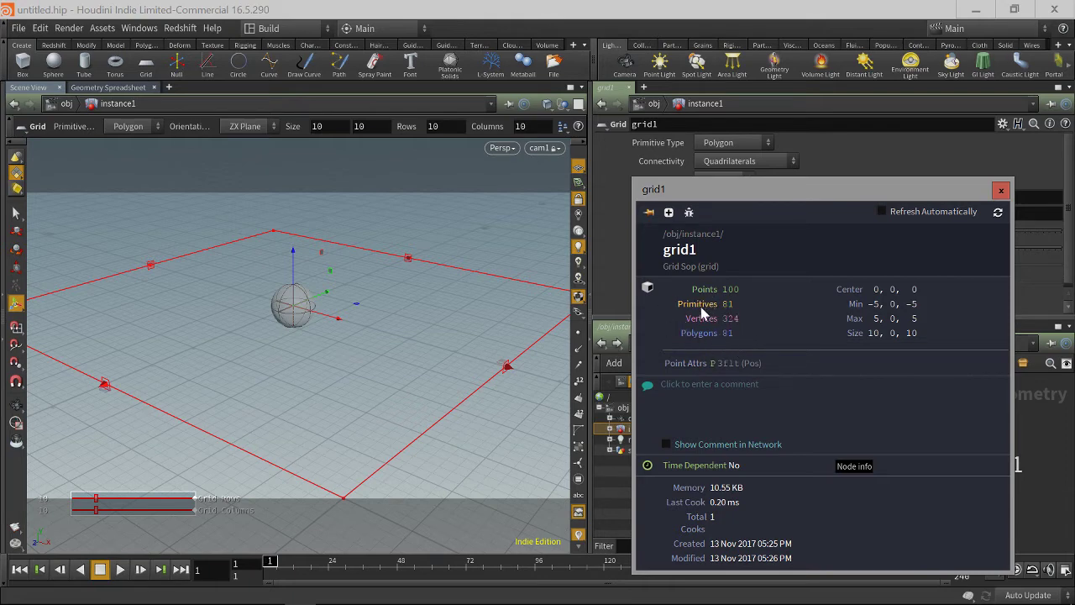
{"action": "left_click", "coordinate": [1001, 190]}
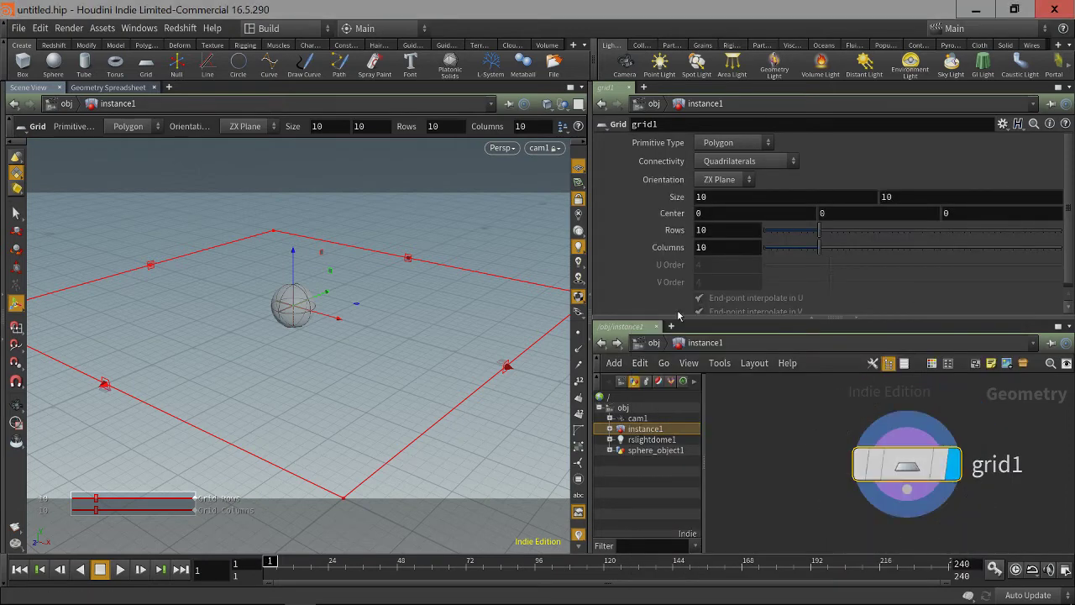
Set grid1's Primitive Type to Points and verify 100 points with no primitives.
{"action": "left_click", "coordinate": [744, 145]}
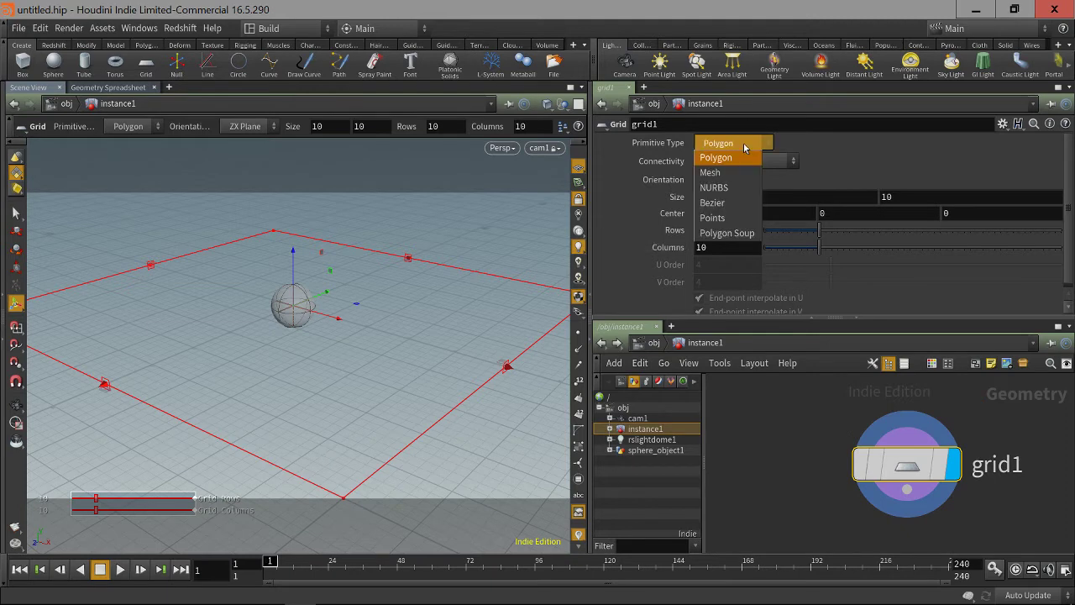
{"action": "left_click", "coordinate": [727, 224]}
{"action": "mouse_move", "coordinate": [907, 465]}
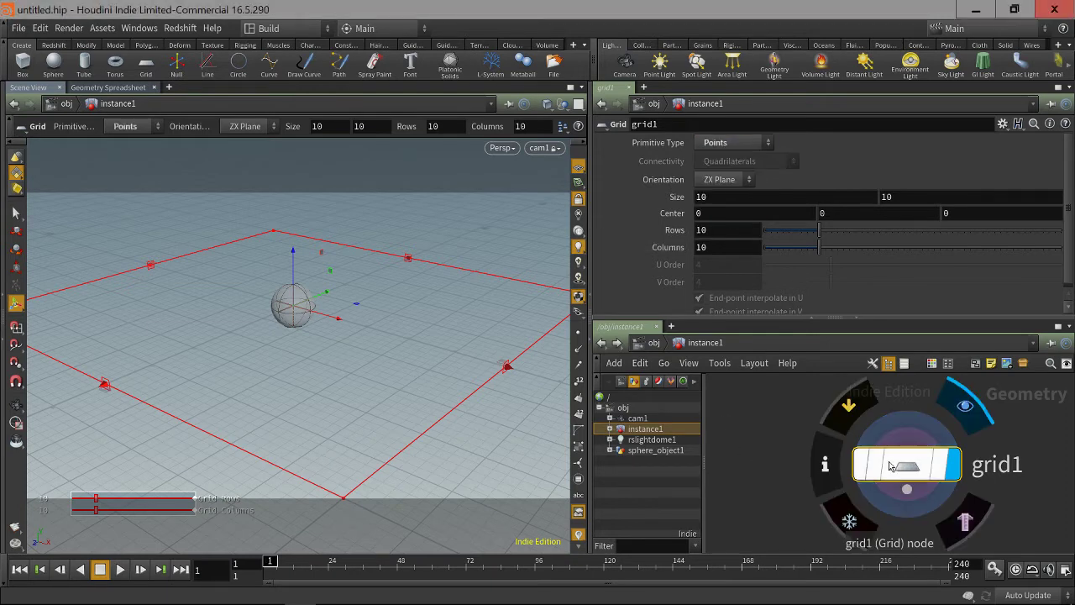
{"action": "left_click", "coordinate": [825, 464]}
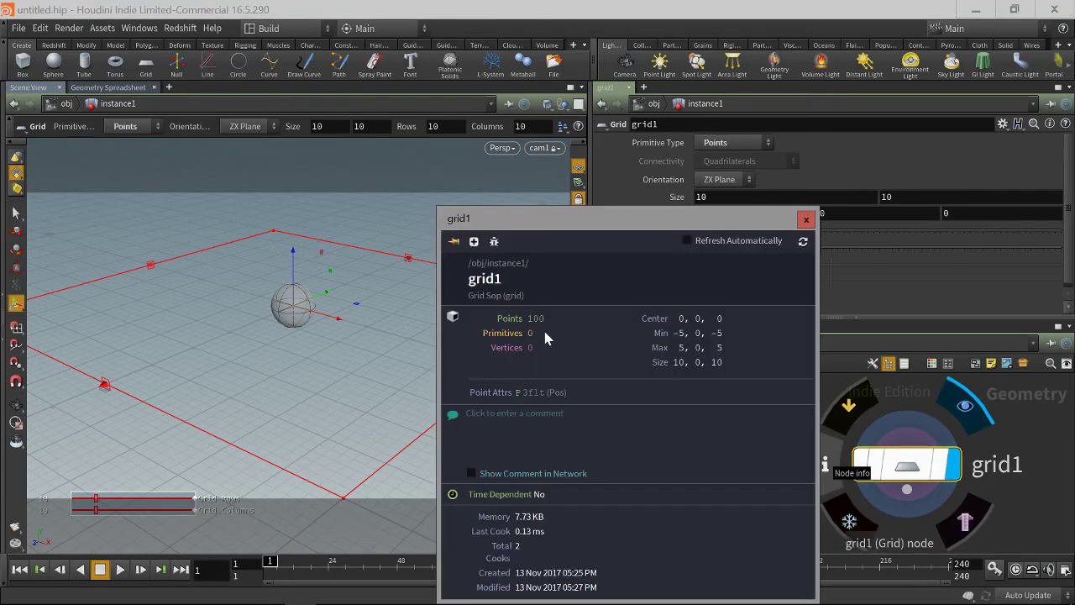
{"action": "left_click", "coordinate": [804, 221]}
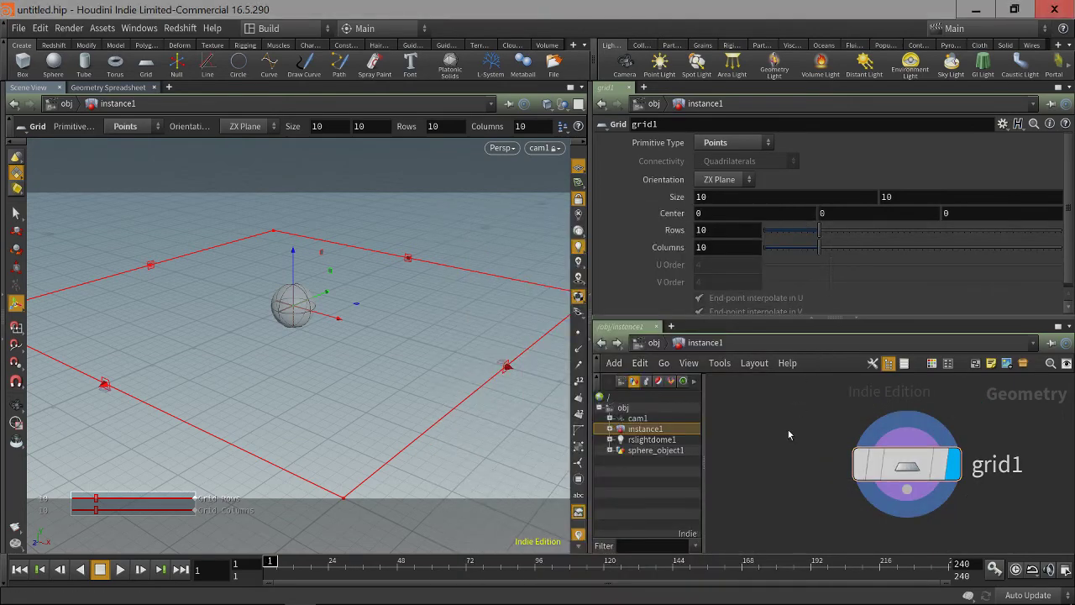
Return to the object level and tumble the view around the instanced sphere grid.
{"action": "key", "text": "u"}
{"action": "key", "text": "Escape"}
{"action": "mouse_move", "coordinate": [452, 401]}
{"action": "right_mouse_down"}
{"action": "mouse_move", "coordinate": [420, 436]}
{"action": "mouse_move", "coordinate": [454, 403]}
{"action": "right_mouse_up"}
{"action": "left_click_drag", "start_coordinate": [454, 403], "coordinate": [558, 481]}
{"action": "key", "text": "Return"}
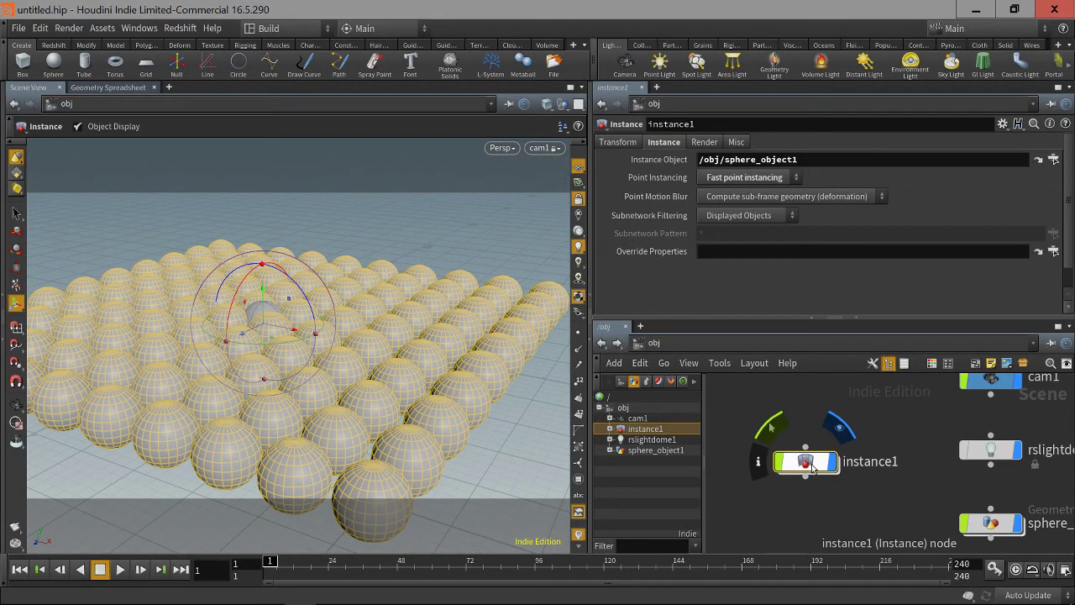
Dive into instance1 and tumble the viewport around the grid.
{"action": "key", "text": "i"}
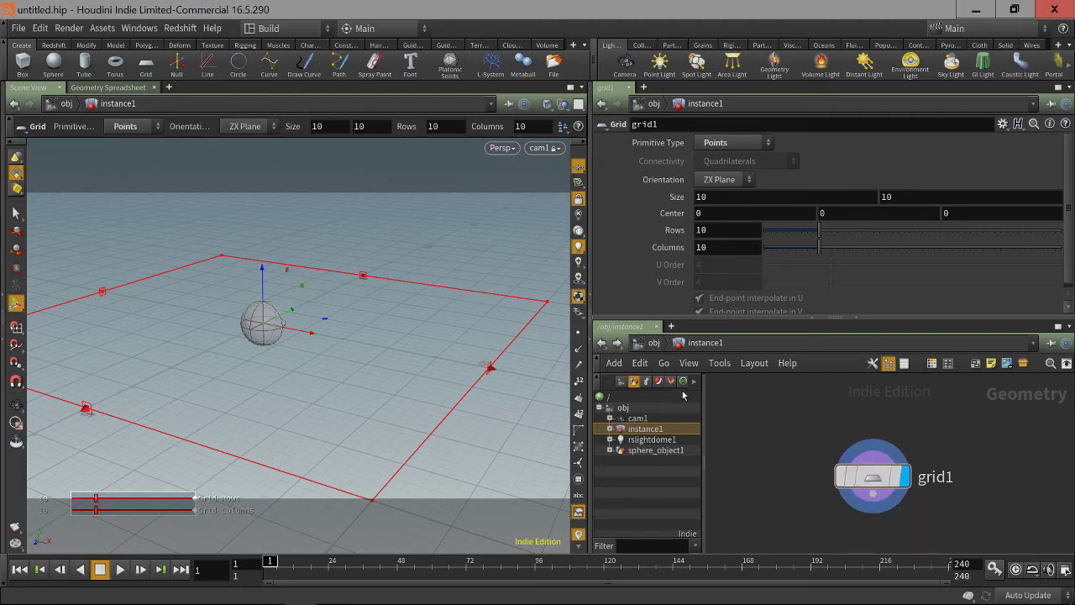
{"action": "key", "text": "Escape"}
{"action": "left_click_drag", "start_coordinate": [446, 420], "coordinate": [420, 432]}
{"action": "key", "text": "Return"}
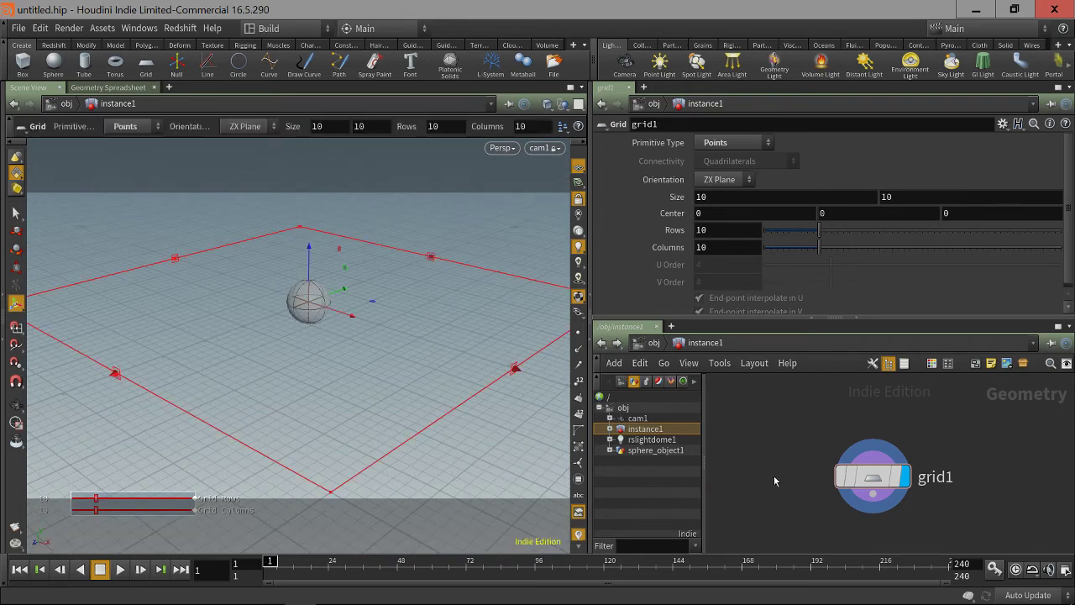
Pin the scene view at /obj, reselect instance1, and go back inside it.
{"action": "key", "text": "u"}
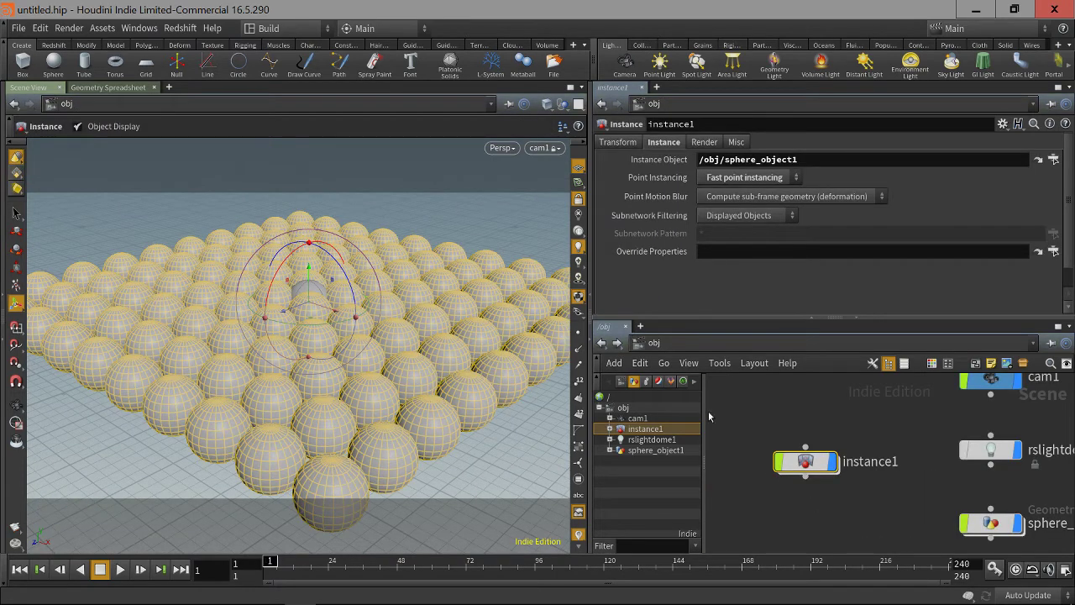
{"action": "left_click", "coordinate": [509, 104]}
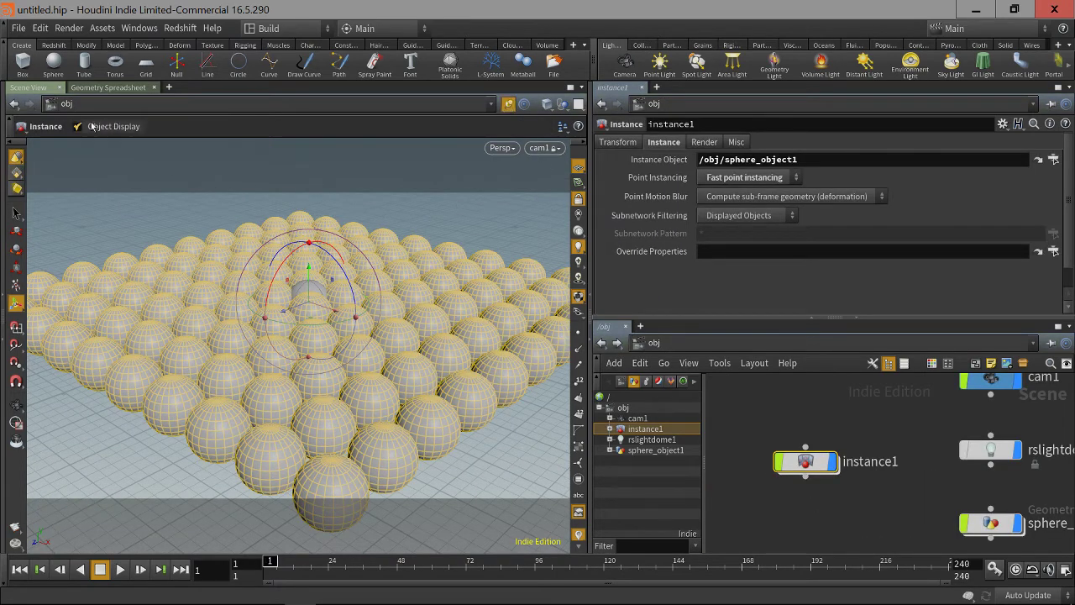
{"action": "left_click", "coordinate": [814, 508]}
{"action": "left_click", "coordinate": [806, 462]}
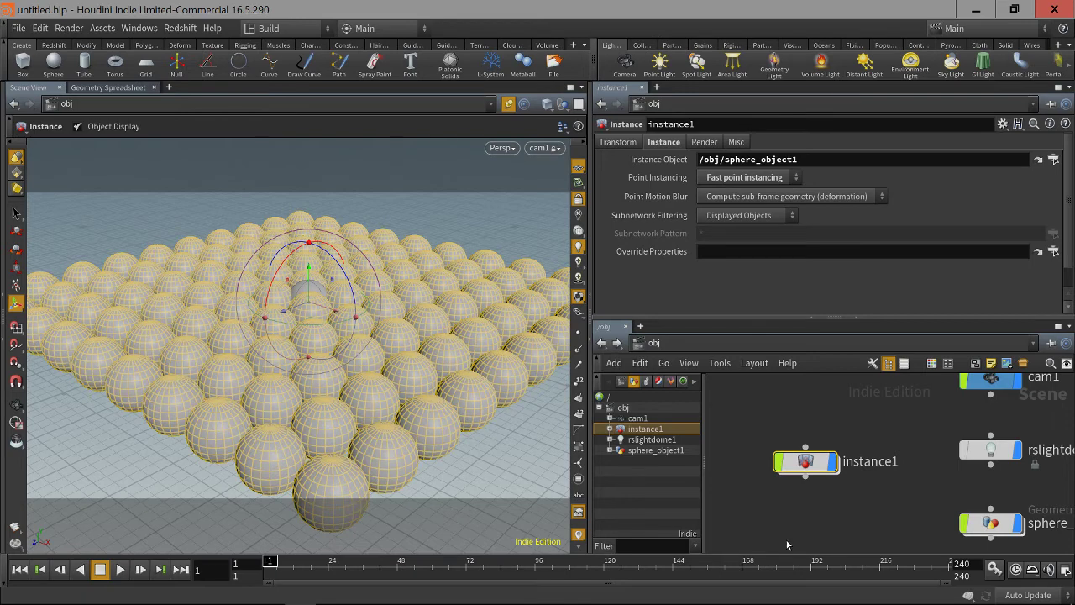
{"action": "key", "text": "i"}
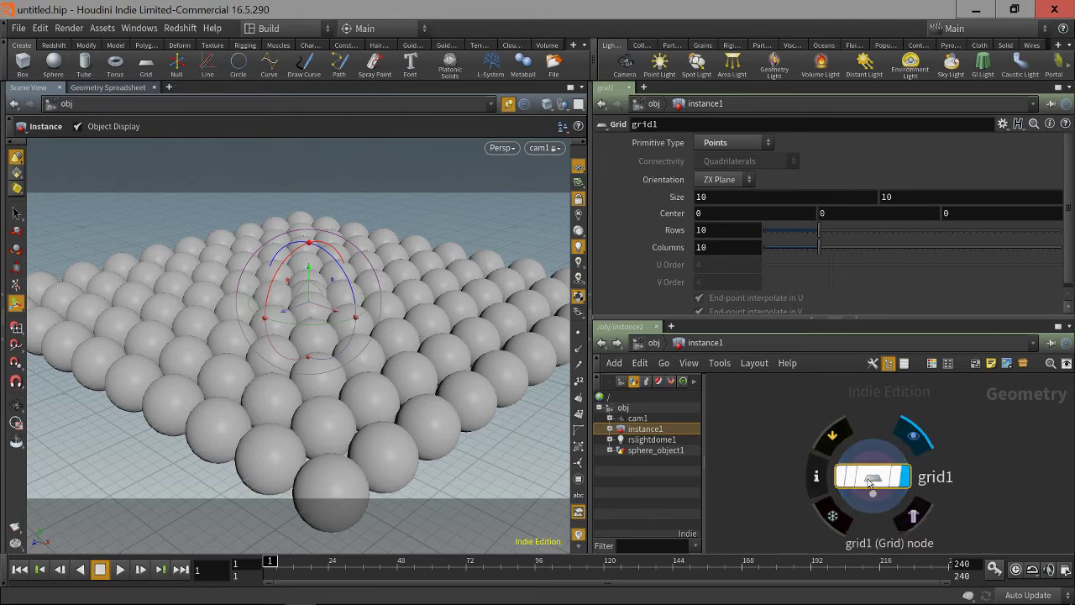
Set grid1 Rows and Columns to 5 and confirm 25 points in the node info.
{"action": "double_click", "coordinate": [730, 232]}
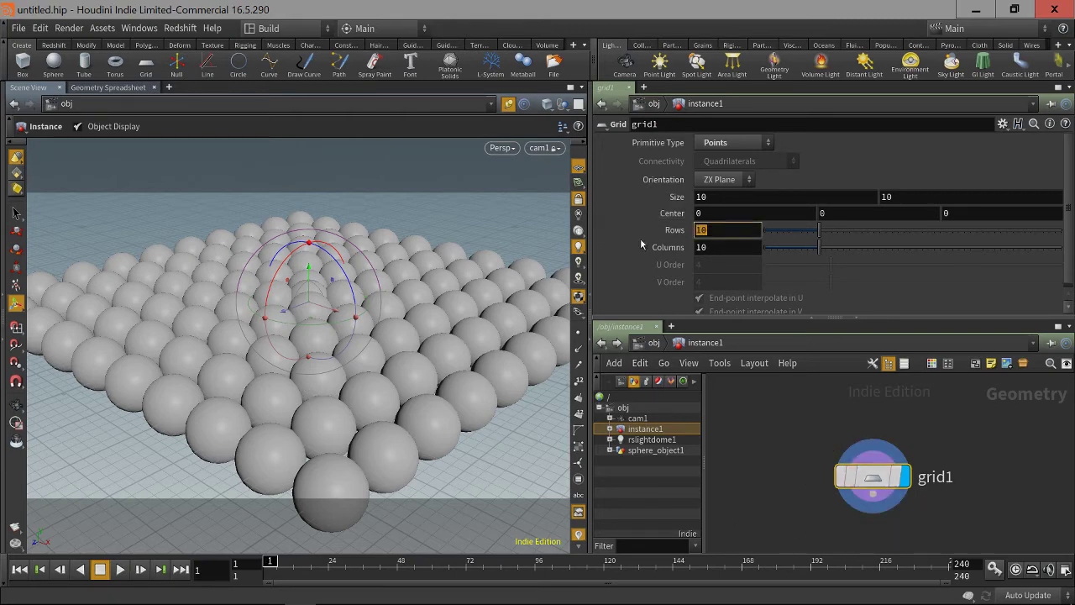
{"action": "type", "text": "5"}
{"action": "key", "text": "Tab"}
{"action": "type", "text": "5"}
{"action": "key", "text": "Return"}
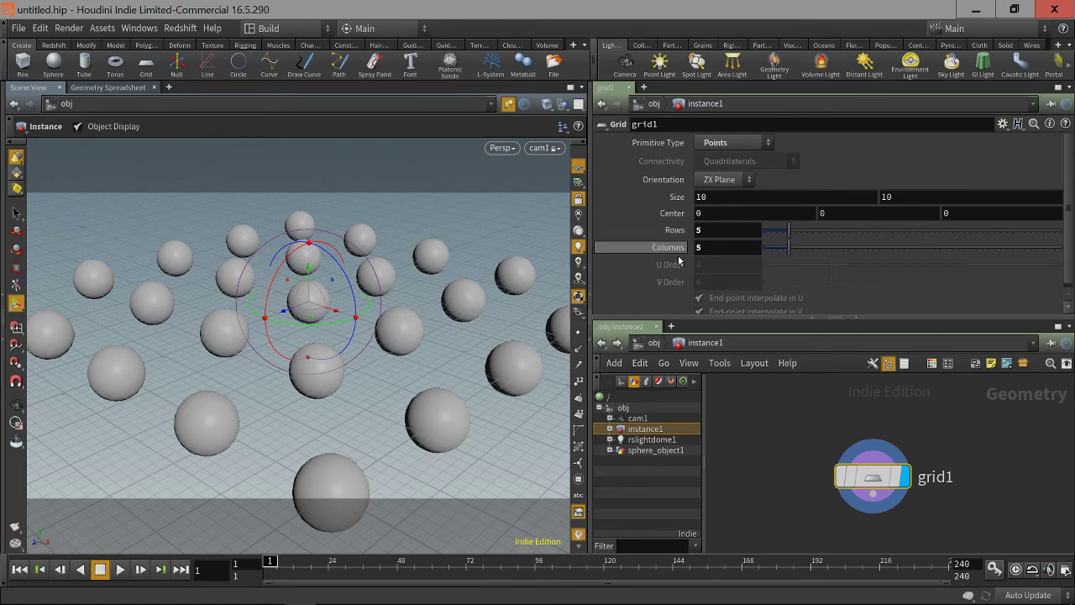
{"action": "left_click", "coordinate": [817, 476]}
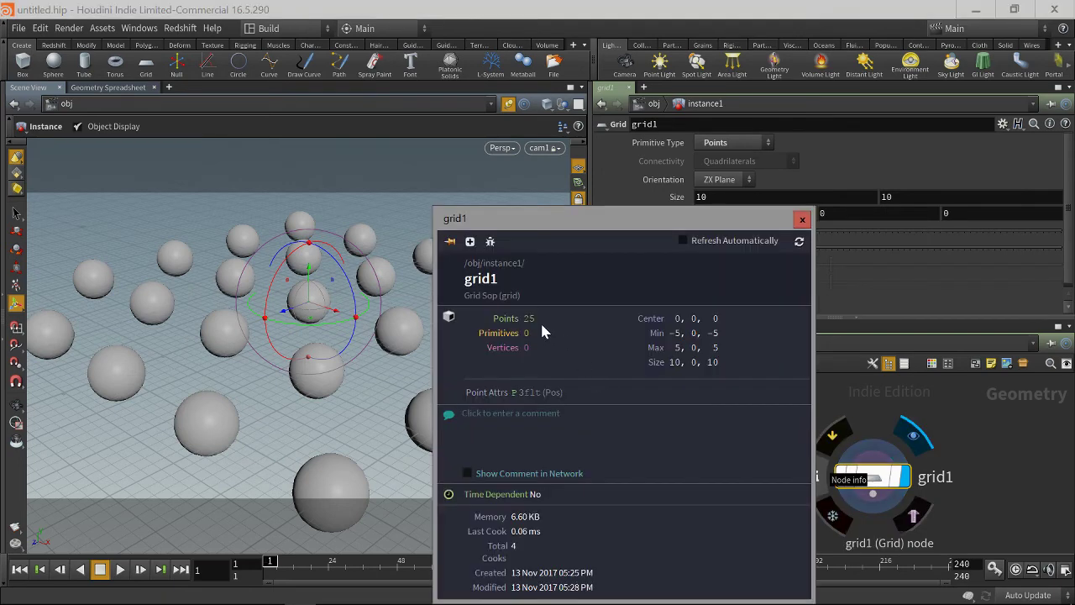
{"action": "left_click", "coordinate": [803, 220]}
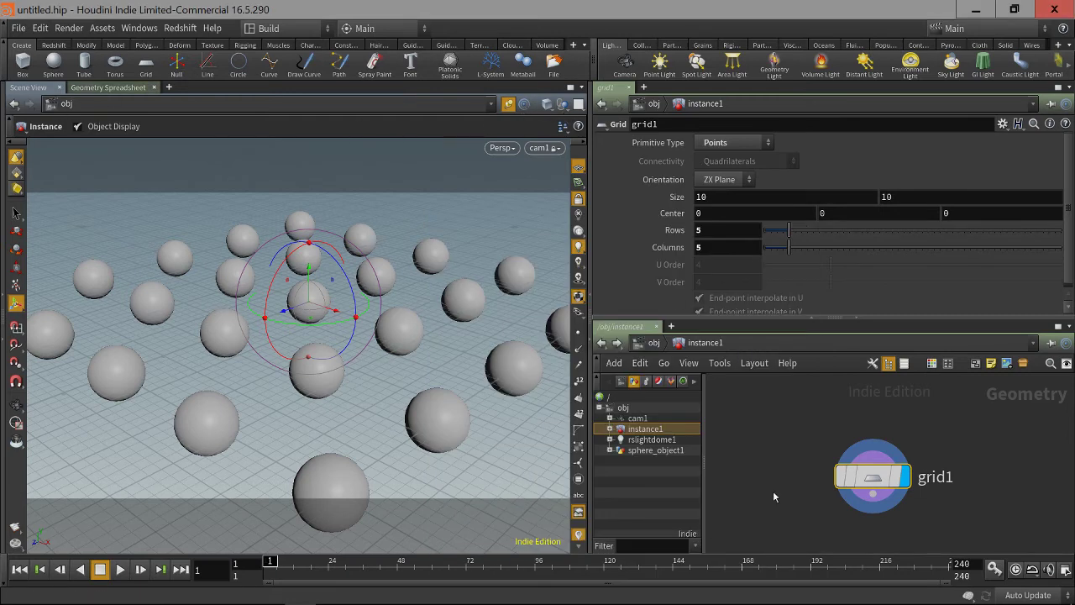
Restore grid1 Rows and Columns to 10, then go up to /obj.
{"action": "double_click", "coordinate": [739, 230]}
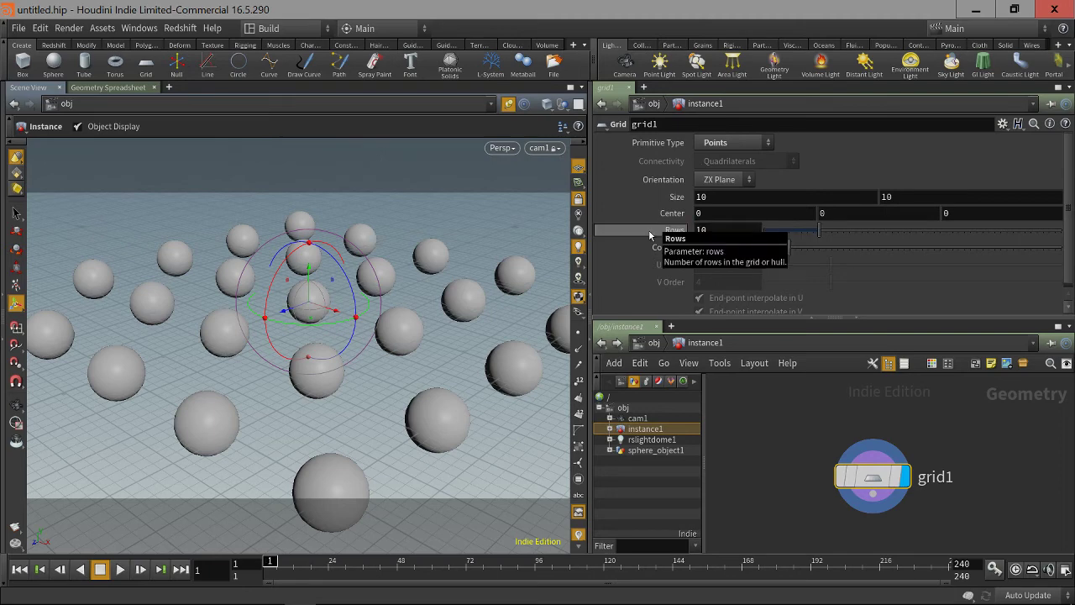
{"action": "type", "text": "10"}
{"action": "key", "text": "Return"}
{"action": "key", "text": "Tab"}
{"action": "type", "text": "10"}
{"action": "key", "text": "Return"}
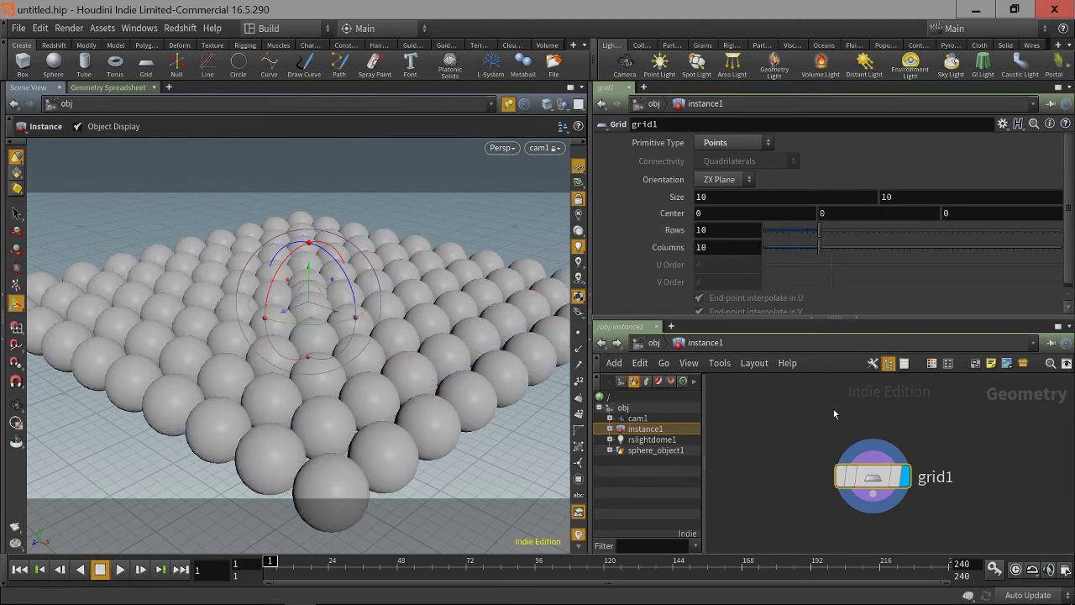
{"action": "key", "text": "u"}
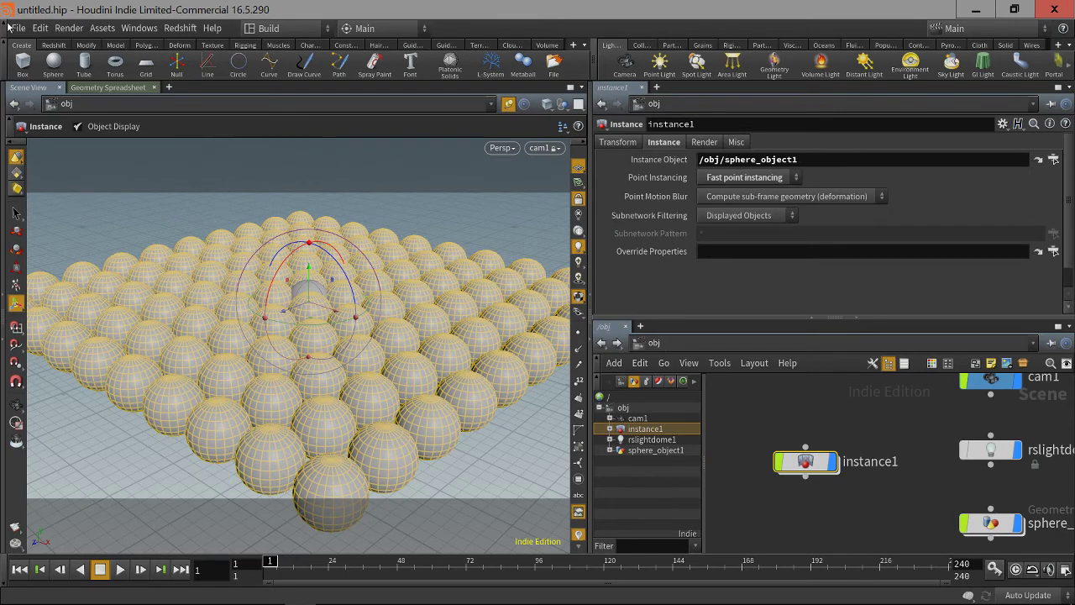
Launch Redshift RenderView from the Redshift shelf to render the instanced sphere grid live.
{"action": "left_click", "coordinate": [53, 45]}
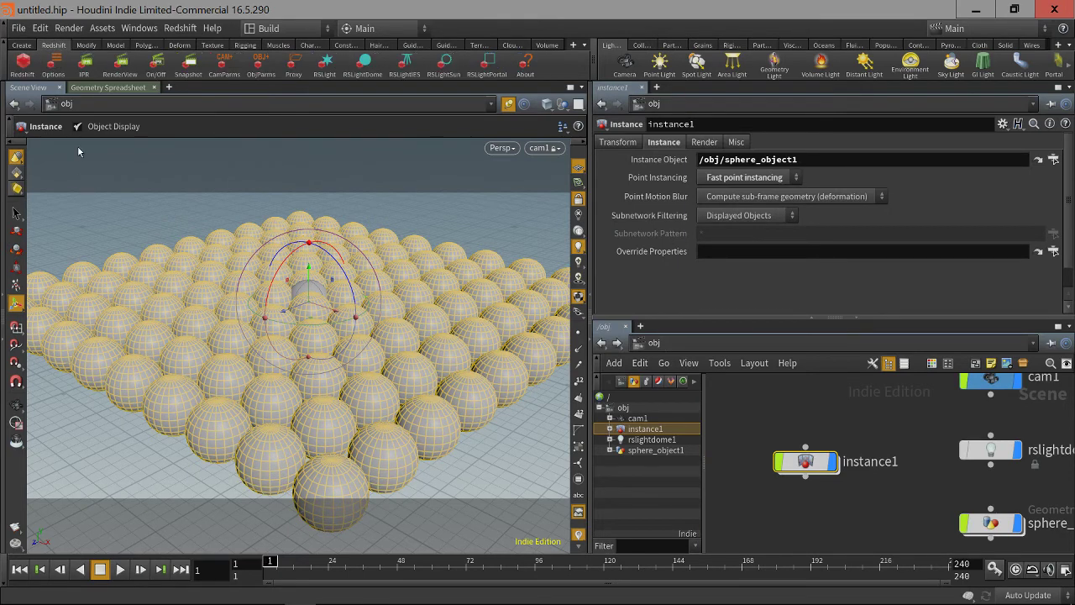
{"action": "left_click", "coordinate": [120, 64]}
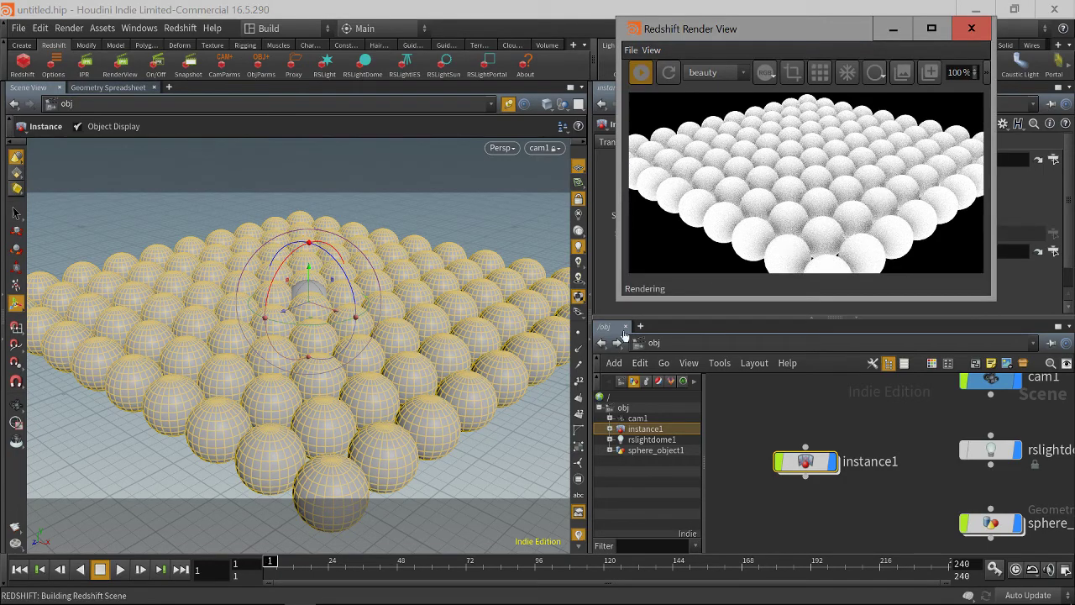
{"action": "left_click", "coordinate": [806, 462]}
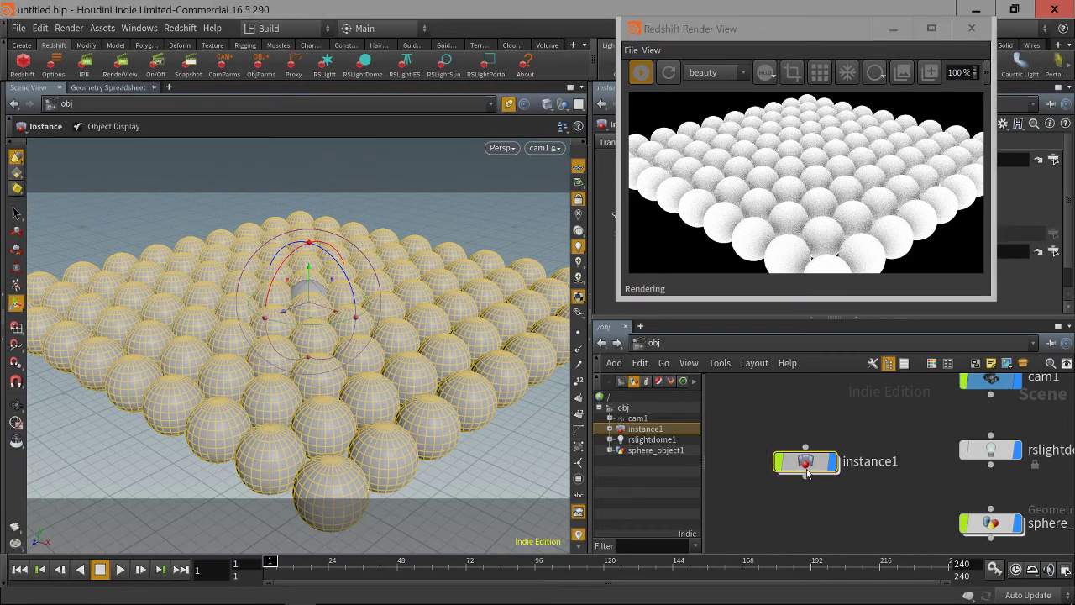
Inside instance1, move the Redshift Render View to the top-left and set grid1 to 5 rows by 5 columns.
{"action": "key", "text": "i"}
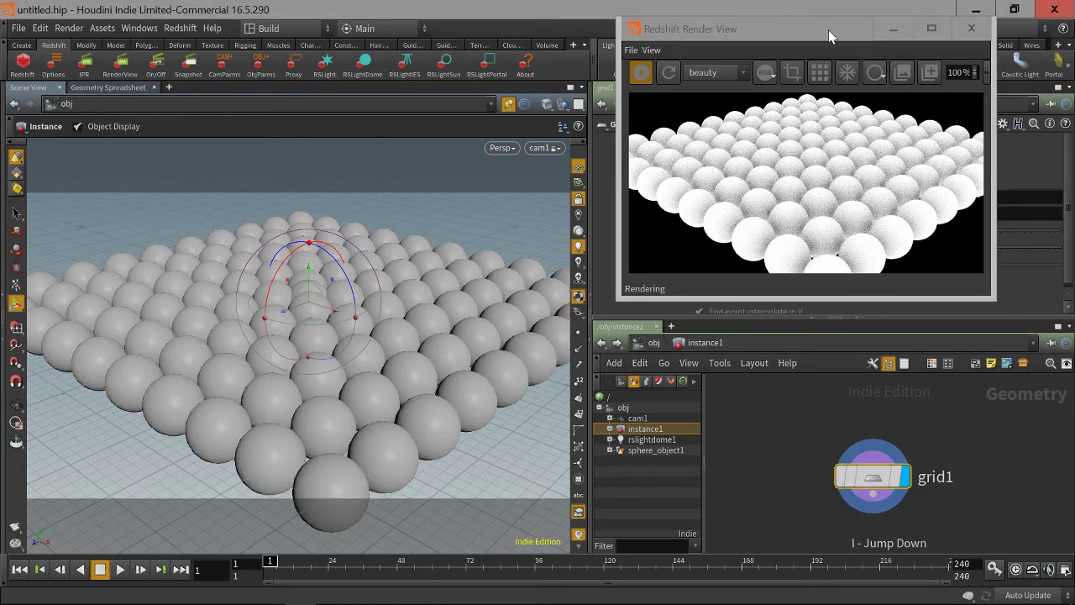
{"action": "left_click_drag", "start_coordinate": [828, 29], "coordinate": [208, 20]}
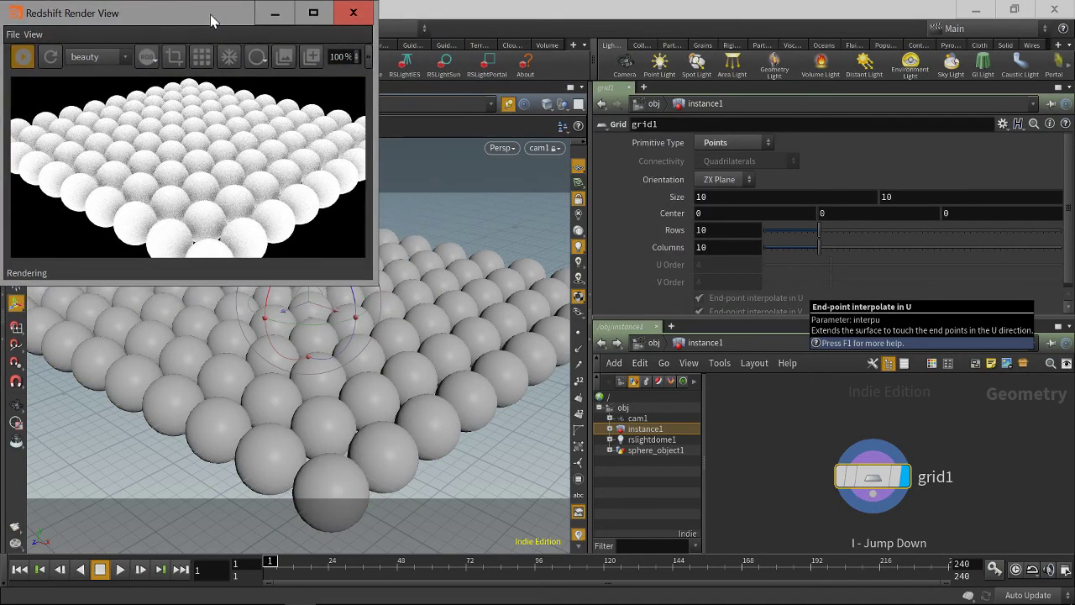
{"action": "double_click", "coordinate": [703, 230]}
{"action": "type", "text": "5"}
{"action": "key", "text": "Tab"}
{"action": "type", "text": "5"}
{"action": "key", "text": "Tab"}
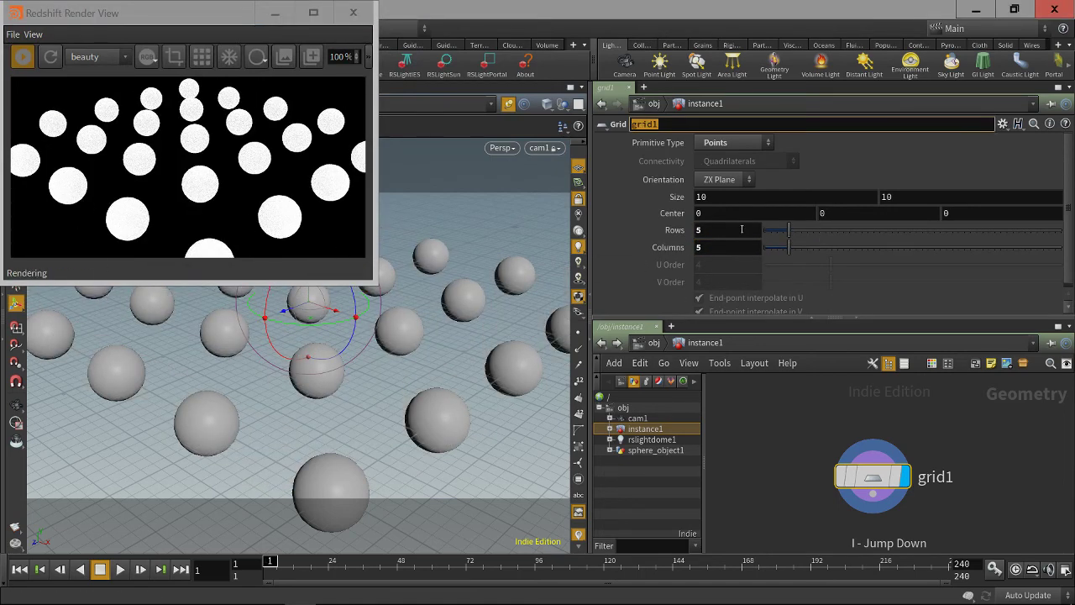
Increase grid1 to 25 rows and 25 columns to watch the live render update.
{"action": "key", "text": "shift+Tab"}
{"action": "key", "text": "shift+Tab"}
{"action": "type", "text": "25"}
{"action": "key", "text": "Tab"}
{"action": "type", "text": "25"}
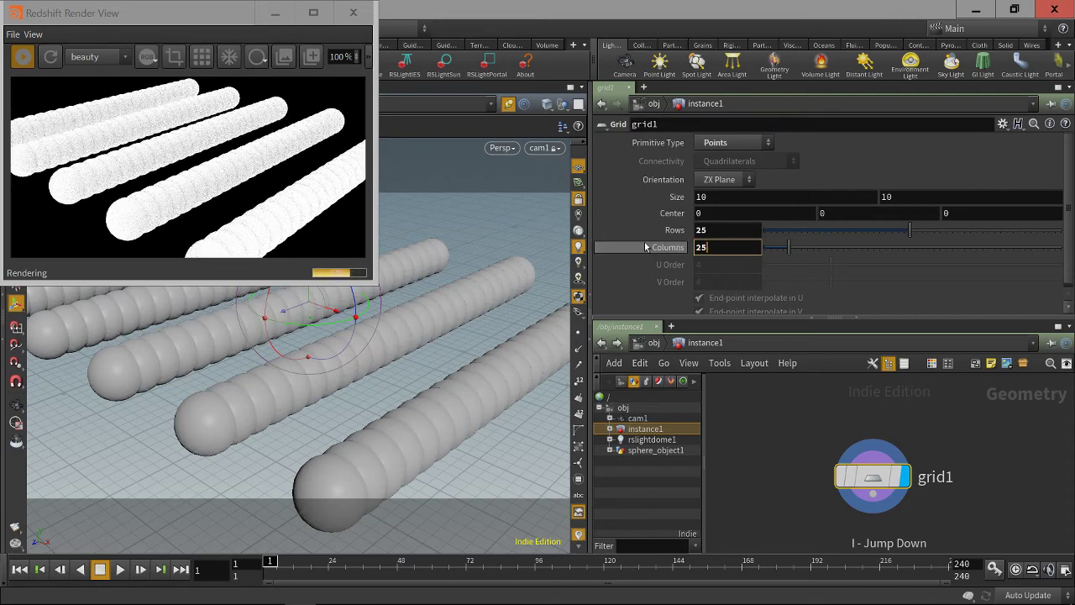
{"action": "key", "text": "Tab"}
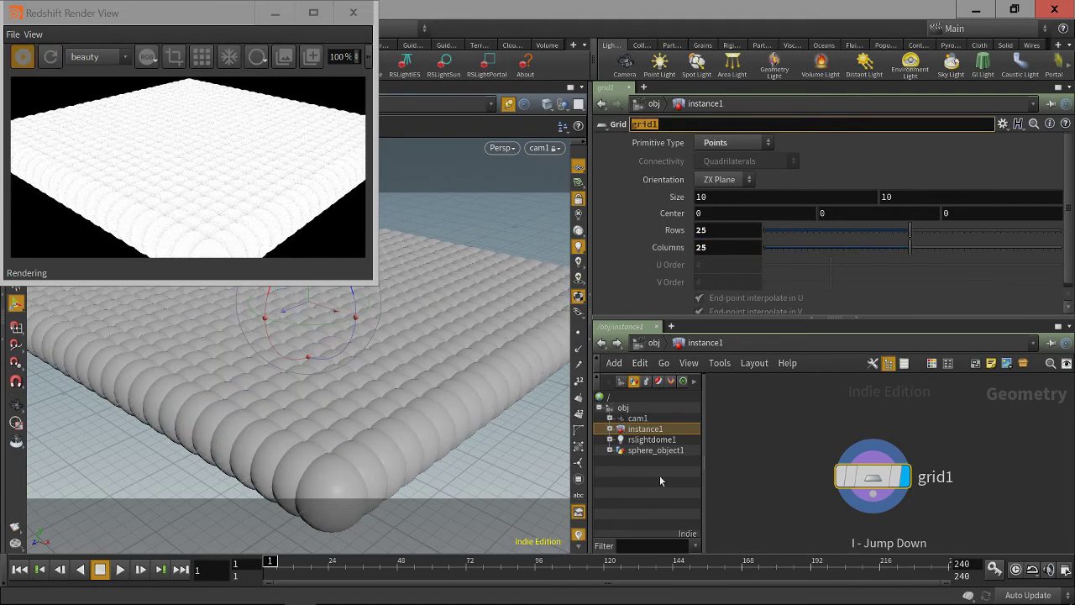
Return grid1 to 10 rows and 10 columns.
{"action": "double_click", "coordinate": [728, 236]}
{"action": "type", "text": "10"}
{"action": "key", "text": "Tab"}
{"action": "type", "text": "10"}
{"action": "key", "text": "Return"}
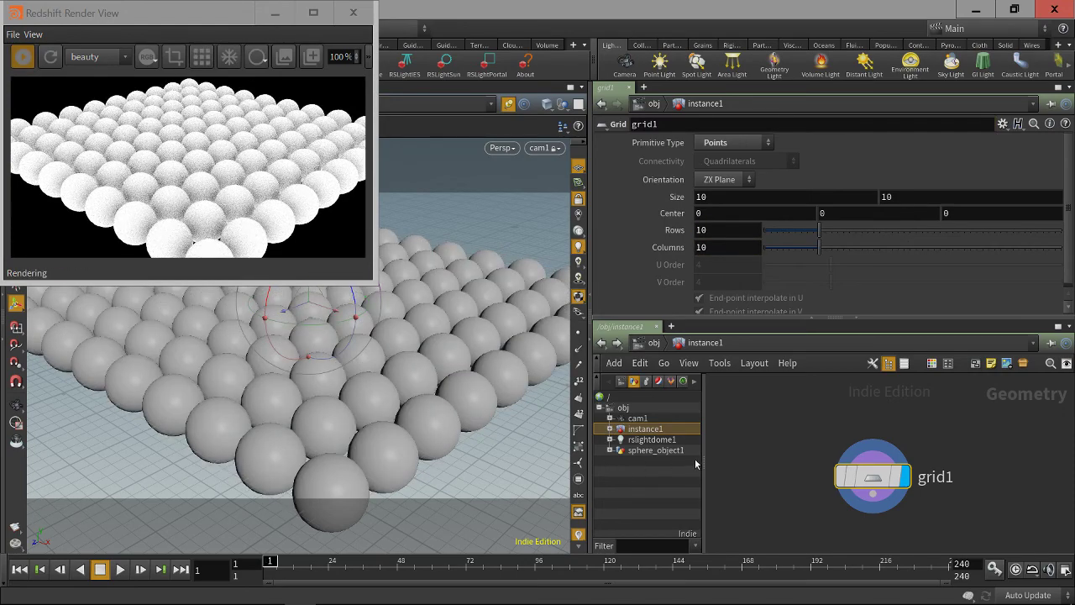